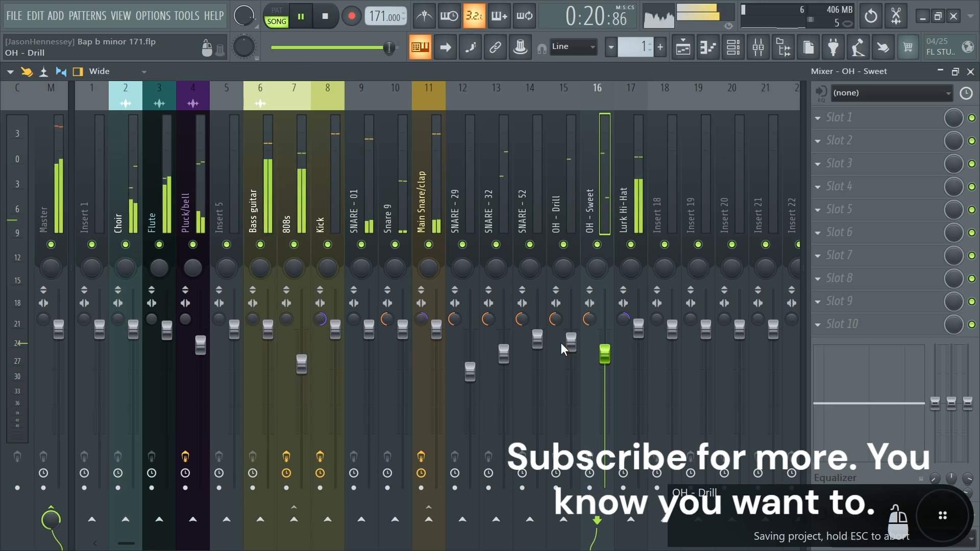
drag(571, 341, 591, 350)
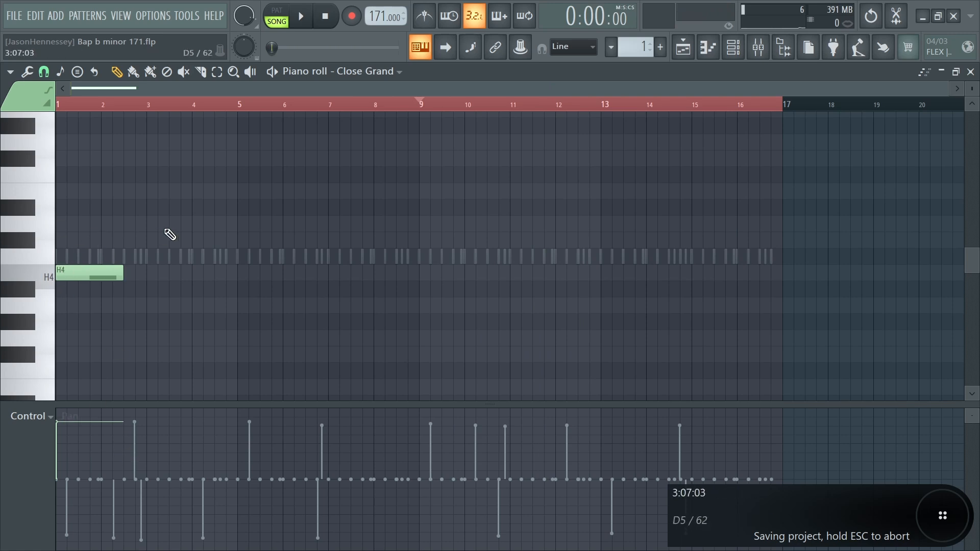
Centre the panning of the H4 note at bar 1 and shorten the note to one bar
key(ctrl+a)
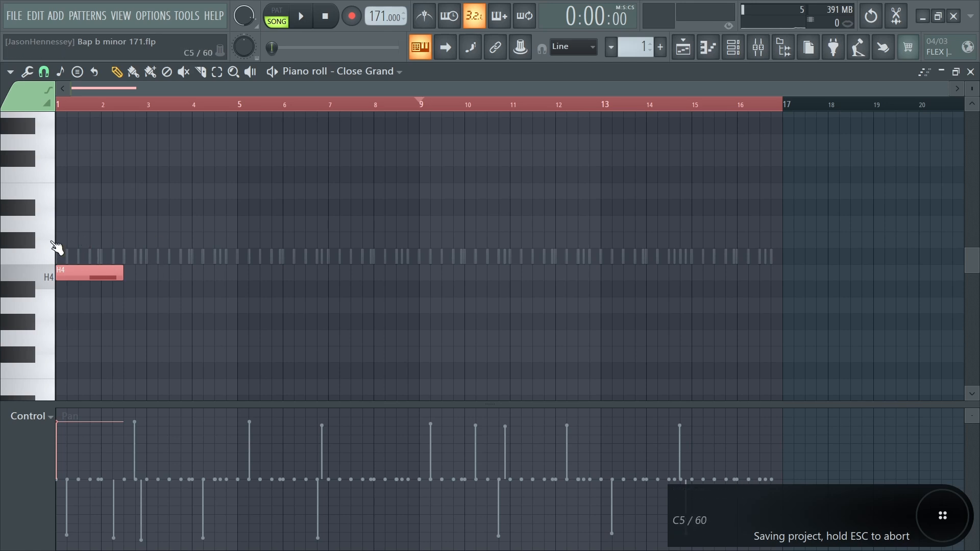
scroll(20, 277, up, 4)
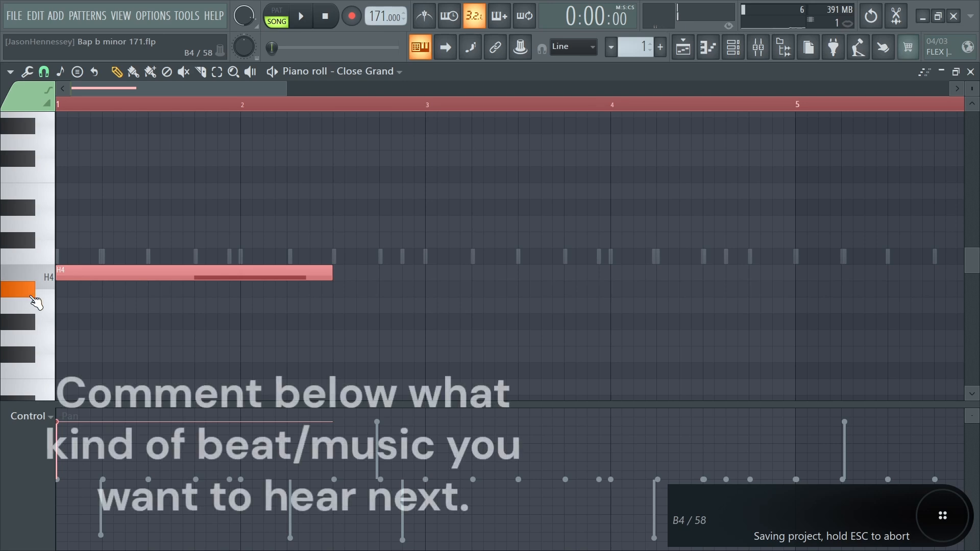
drag(36, 301, 27, 139)
drag(40, 287, 31, 224)
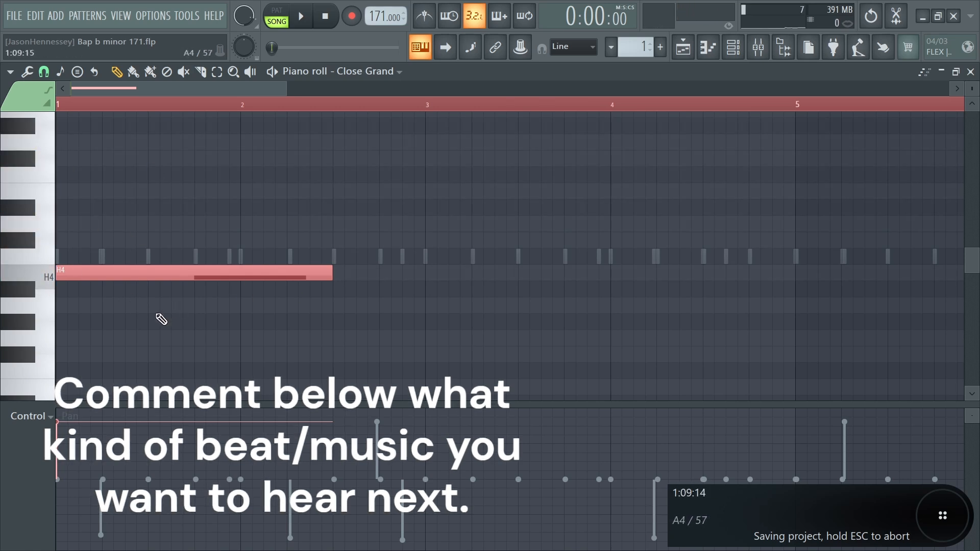
click(66, 482)
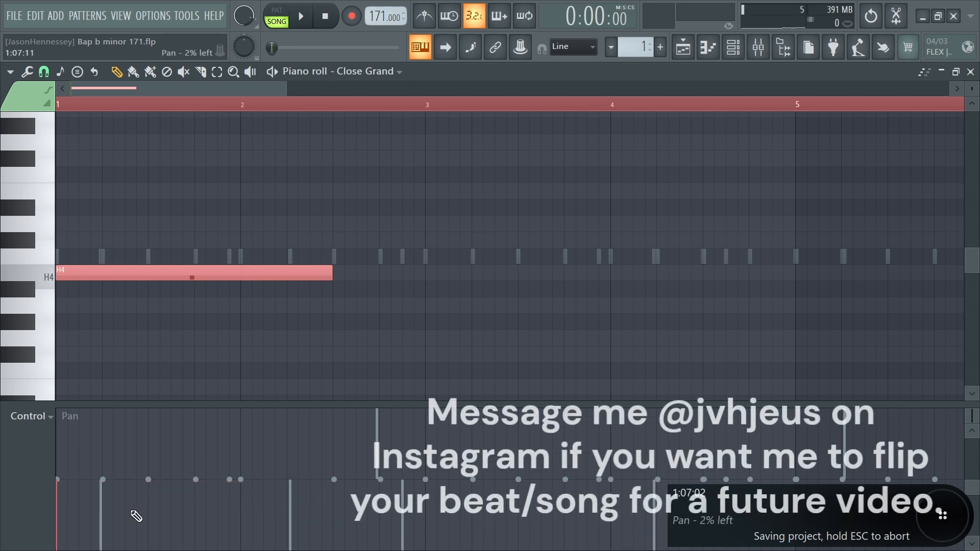
drag(331, 273, 230, 291)
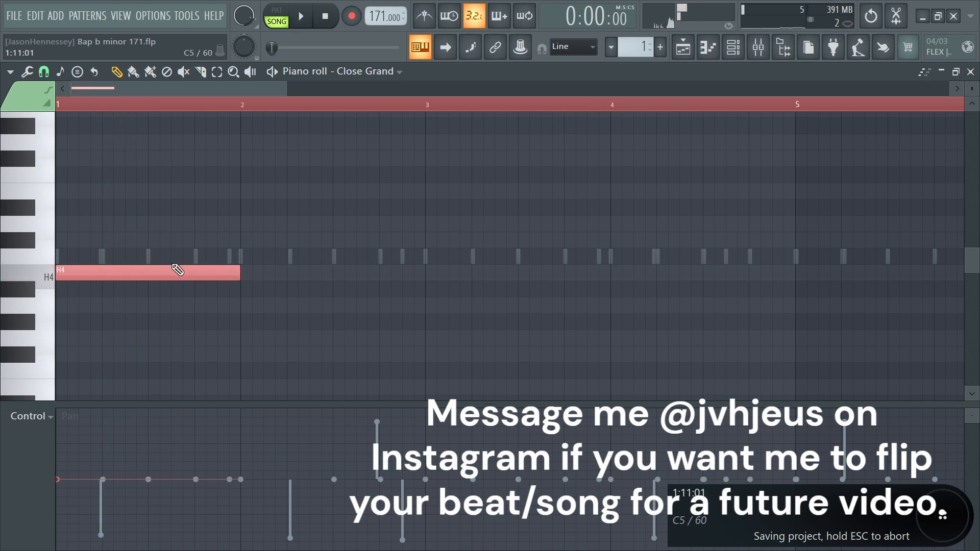
Add E5 and F#5 notes above the H4 note at bar 1 and audition the stack
drag(64, 193, 38, 188)
click(76, 159)
key(space)
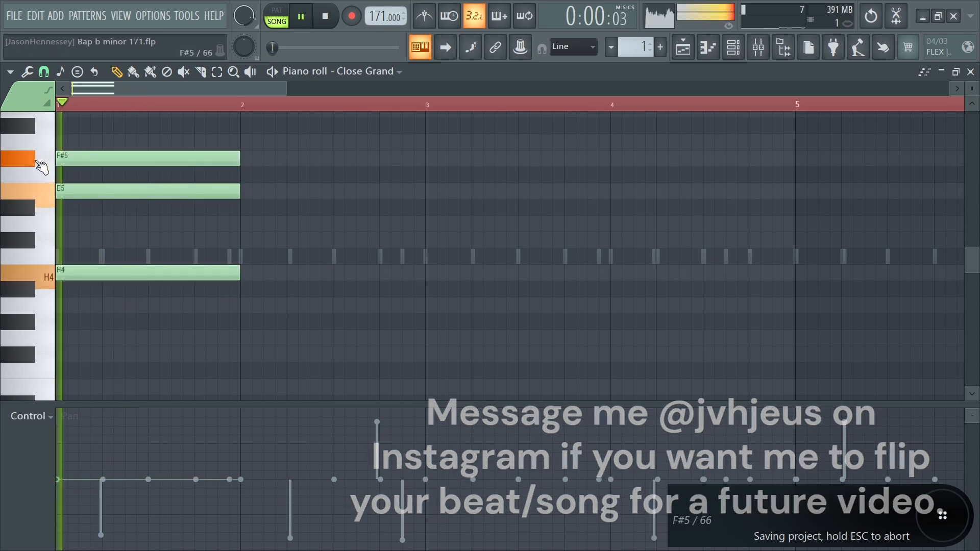
mouse_move(73, 152)
mouse_down()
mouse_move(59, 125)
mouse_move(91, 149)
mouse_up()
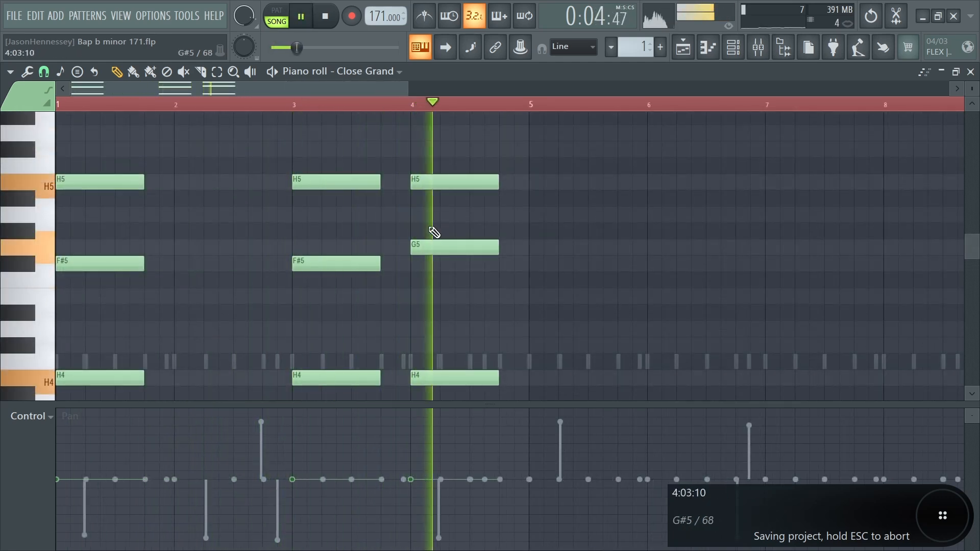
Rebuild the bar 1 chord with G5, H5, D6 and F#6 above H4 and play it
drag(532, 144, 98, 404)
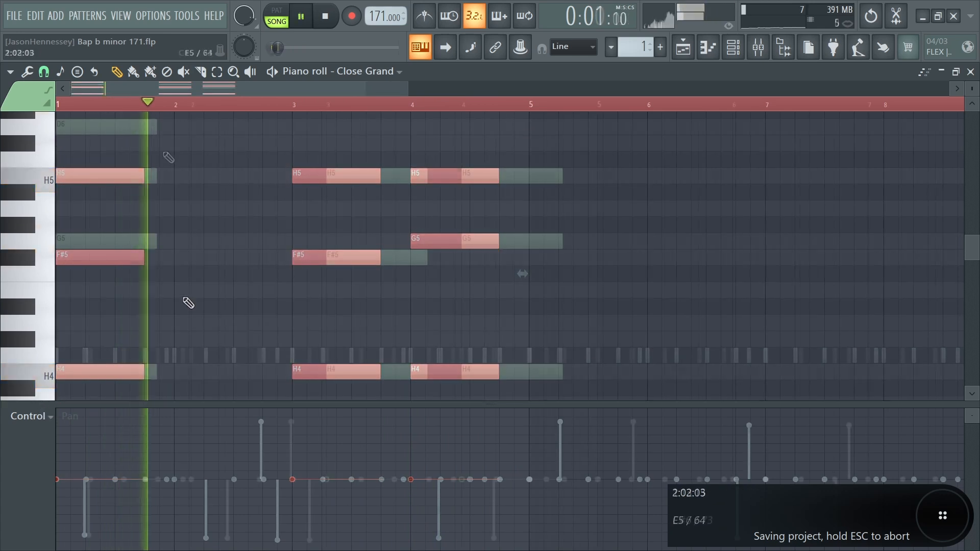
click(3, 156)
key(space)
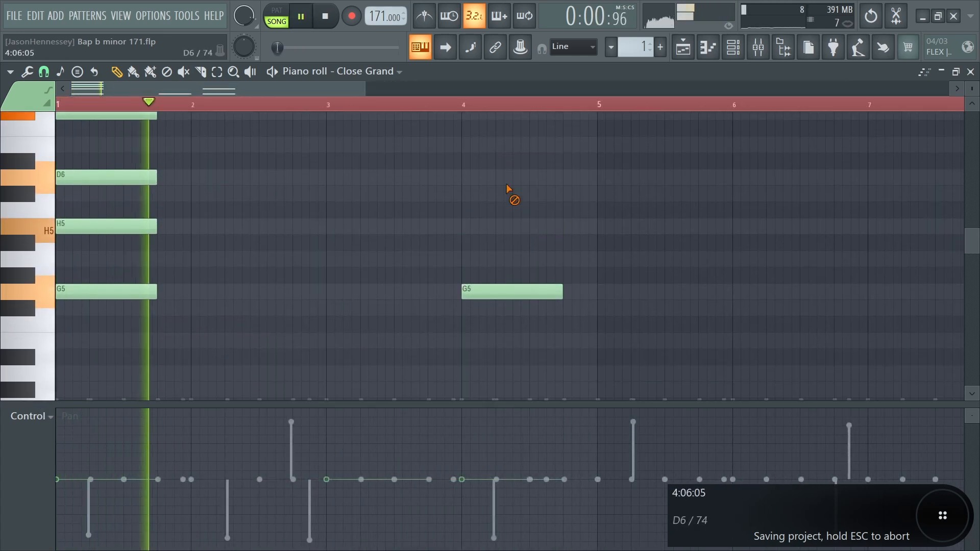
Delete the remaining notes of the chords at bars 3 and 4 and replay the bar 1 chord
scroll(433, 306, down, 4)
key(space)
drag(120, 389, 3, 74)
scroll(134, 227, down, 3)
scroll(81, 227, down, 3)
right_click(215, 266)
scroll(100, 254, up, 6)
key(space)
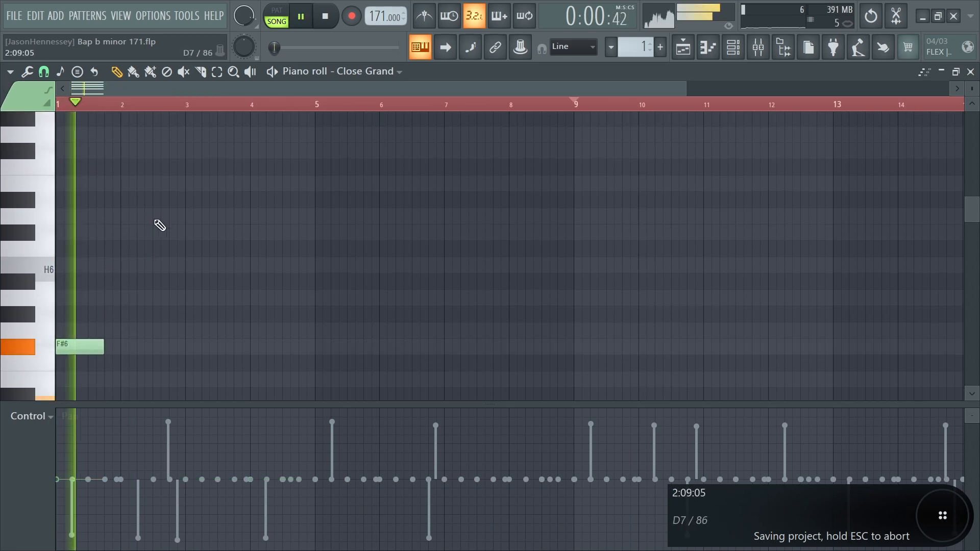
Copy the bar 1 chord to bar 3, changing its G5 to F#5 and its F#6 to G6
scroll(142, 143, down, 3)
key(ctrl+a)
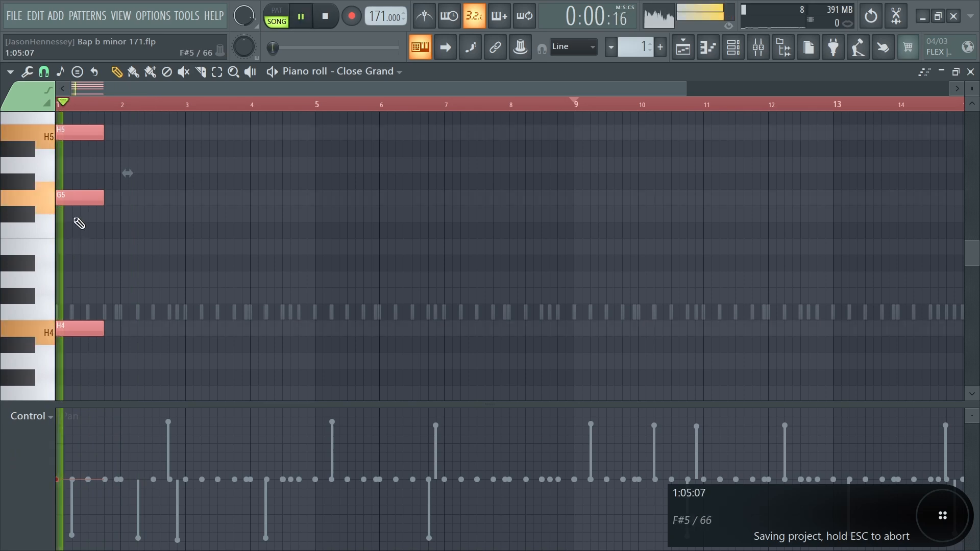
drag(80, 197, 206, 221)
ctrl+scroll(166, 229, up, 3)
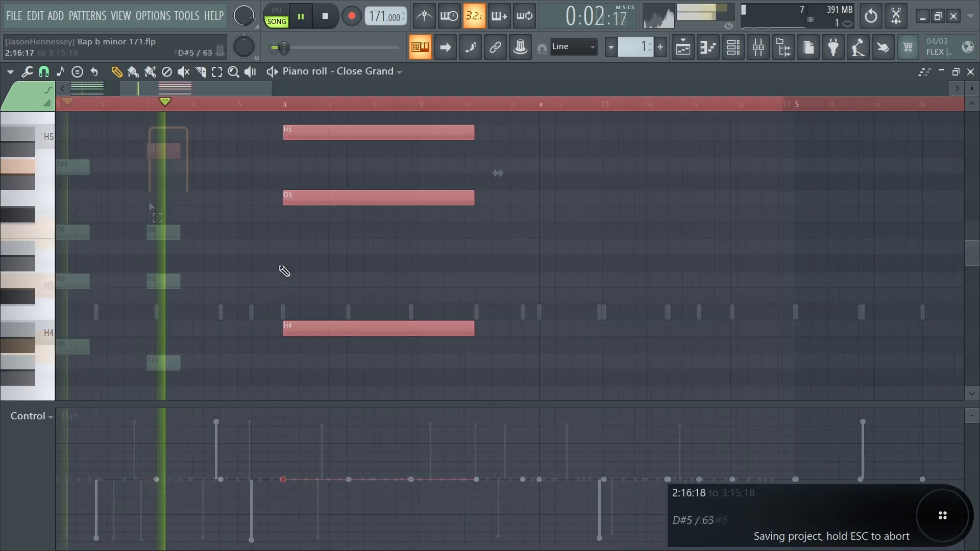
ctrl+scroll(262, 267, down, 5)
Duplicate the two chords at bars 1 and 3 to bars 5 and 7
key(ctrl+a)
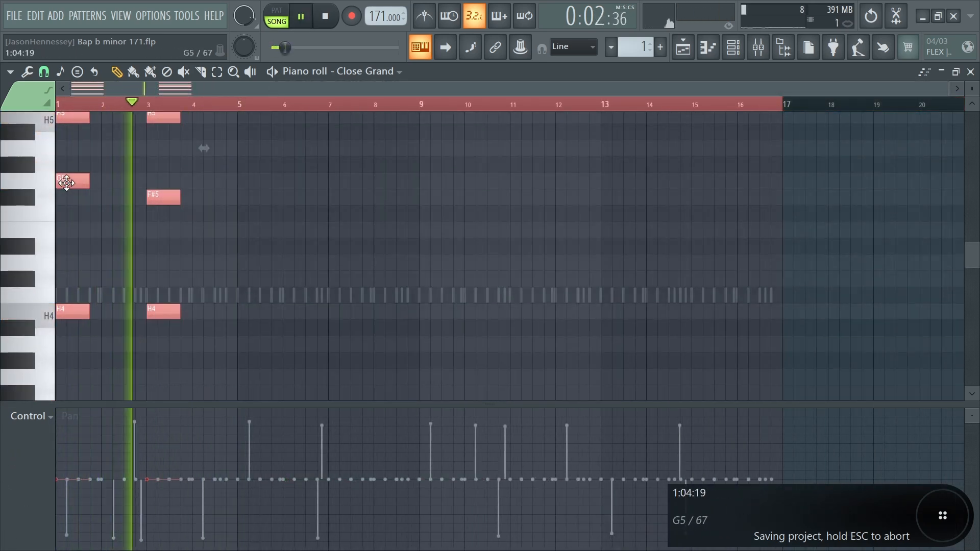
key(ctrl+b)
ctrl+scroll(258, 212, up, 3)
key(ctrl+d)
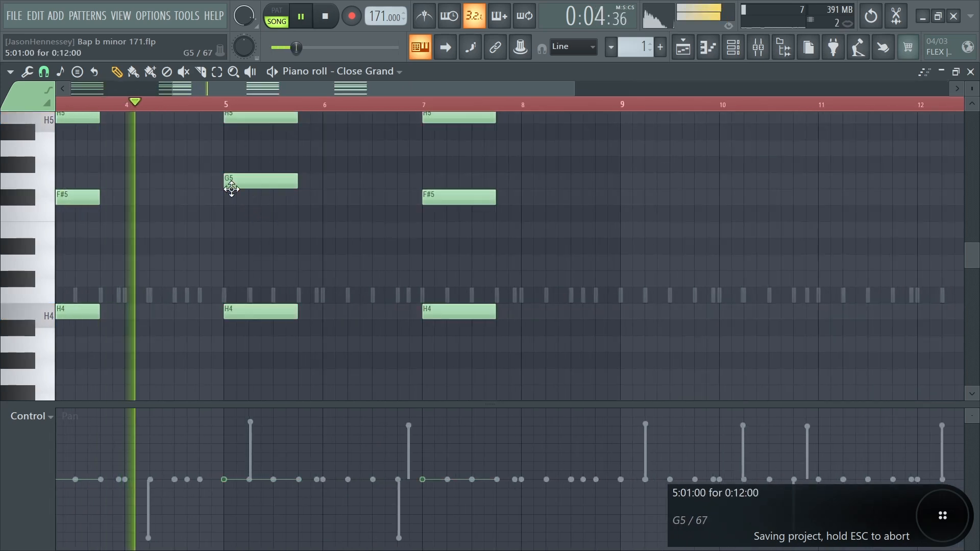
Copy the whole bar 3 chord to bar 4
ctrl+scroll(231, 241, down, 1)
ctrl+scroll(232, 242, down, 2)
ctrl+click(179, 328)
scroll(201, 306, up, 5)
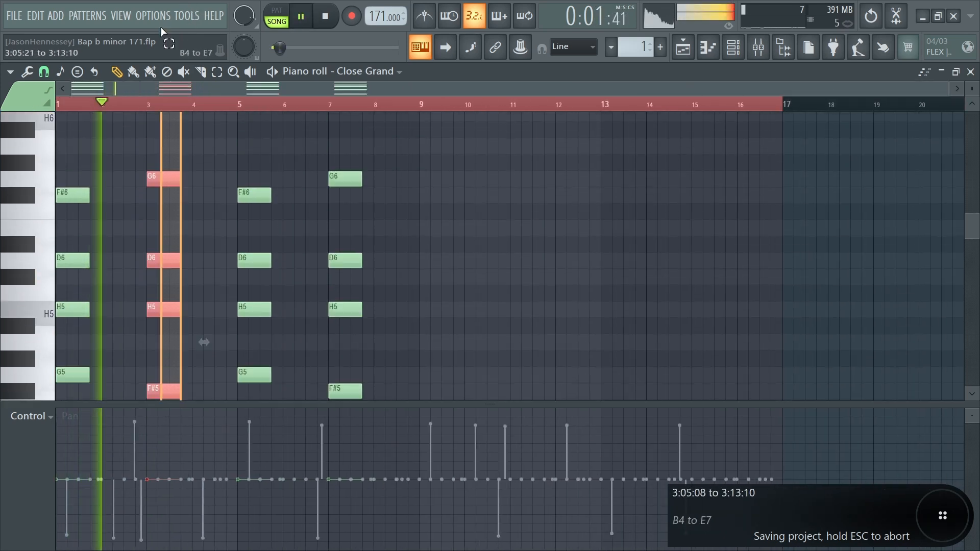
shift+drag(157, 275, 208, 274)
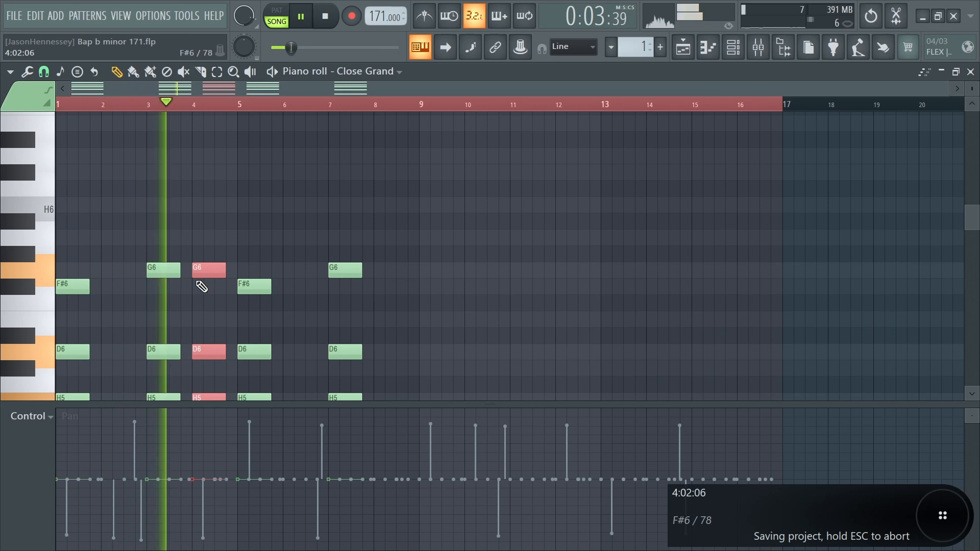
Lower the bar 4 chord's upper notes to C#6 and F#6, and repeat that chord at bar 8
scroll(196, 280, down, 4)
ctrl+scroll(209, 246, up, 3)
key(ctrl+d)
key(space)
key(space)
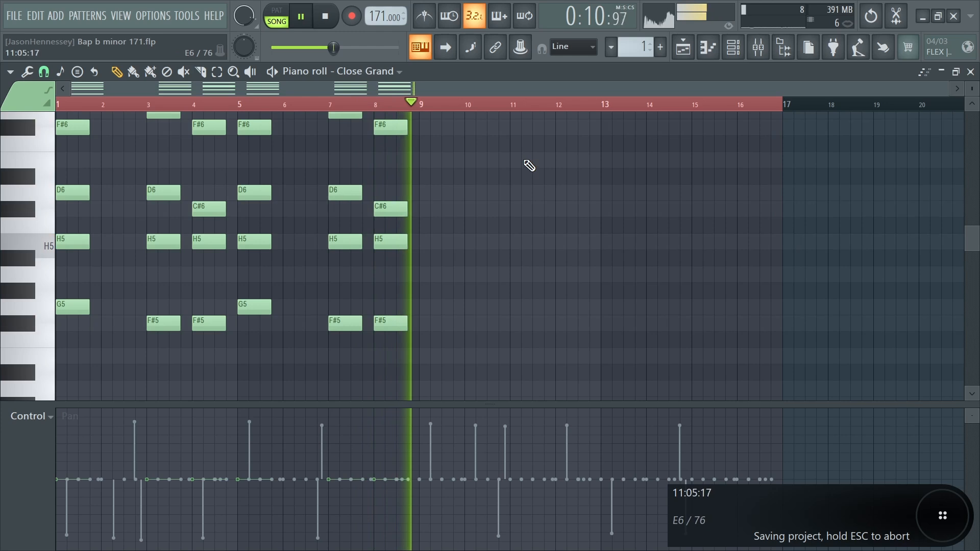
Duplicate the eight-bar chord progression into bars 9 to 16
drag(783, 105, 433, 127)
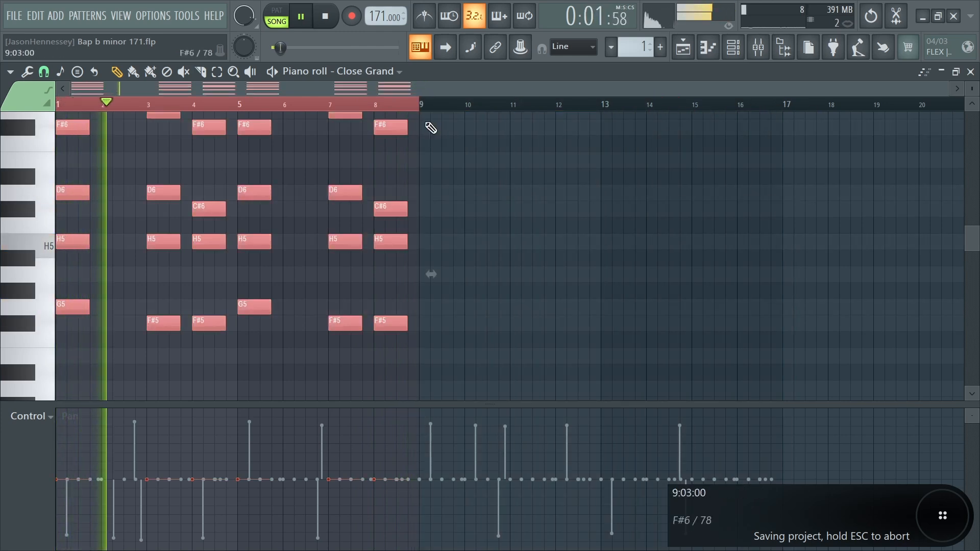
key(ctrl+b)
key(ctrl+a)
key(ctrl+d)
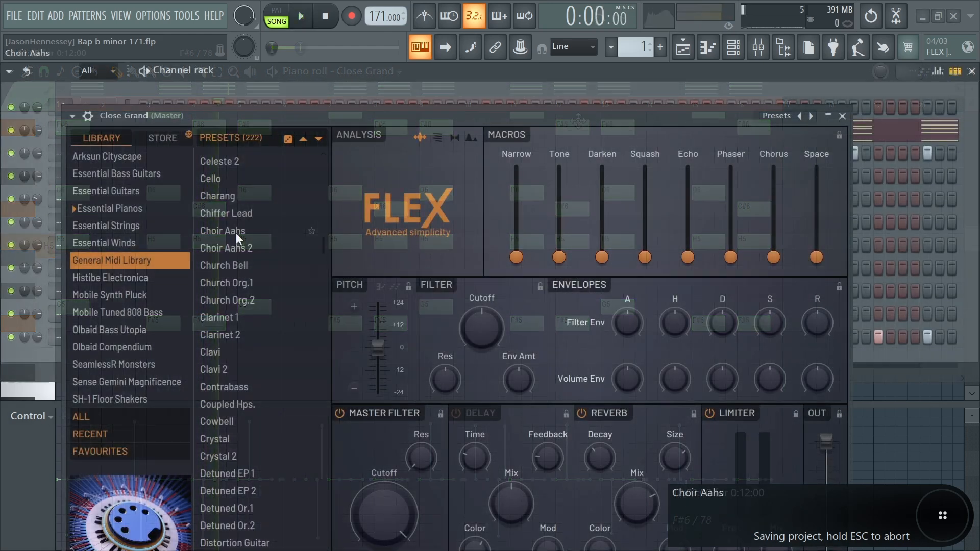
Load the Choir Aahs preset from FLEX's General Midi Library and open the channel's notes in the piano roll
click(234, 232)
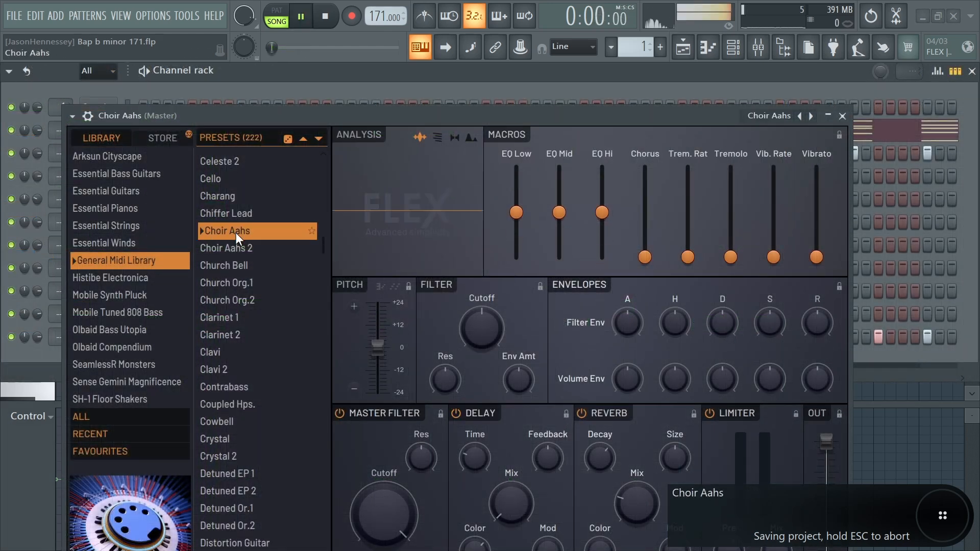
click(825, 116)
click(547, 136)
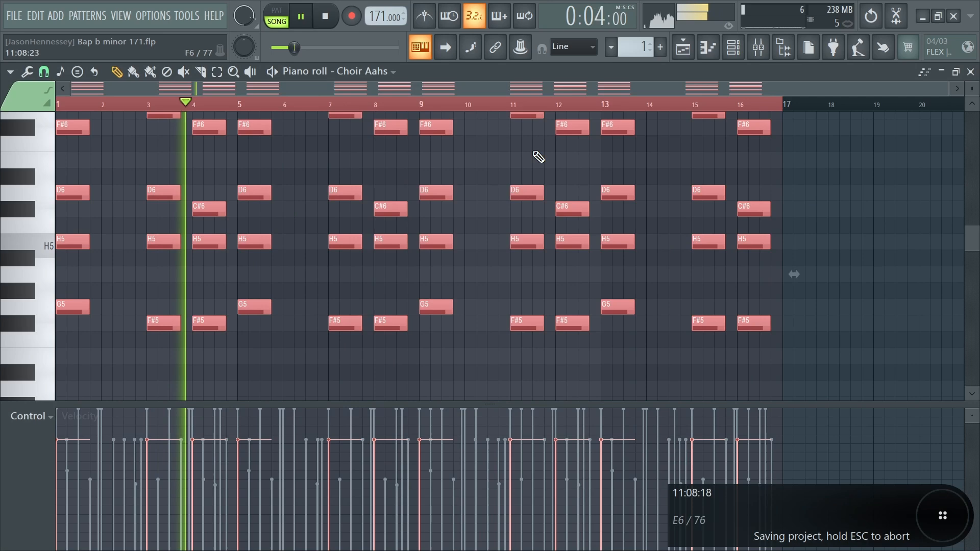
drag(453, 243, 444, 247)
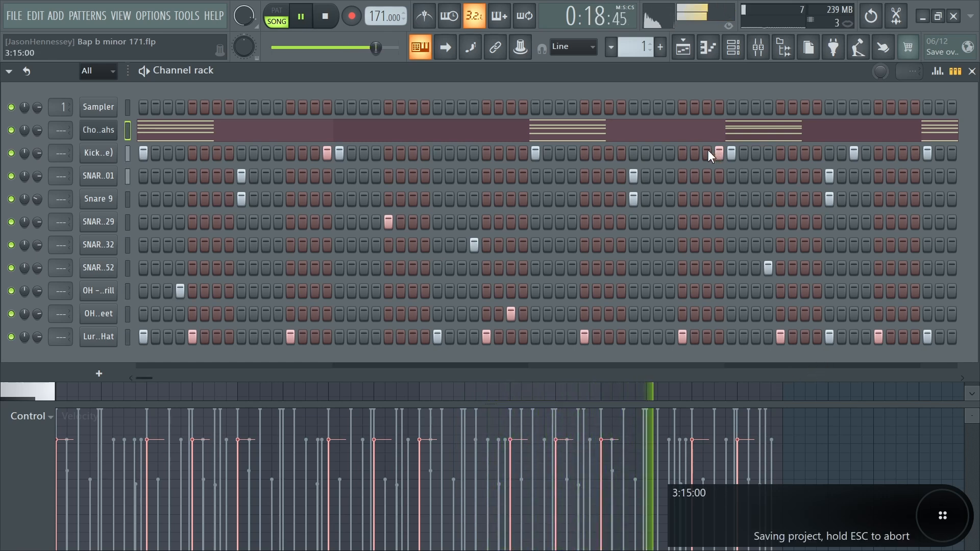
Stop playback and route all channels from Choir Aahs through Lurk Hi-Hat to consecutive mixer tracks 2 to 11
key(space)
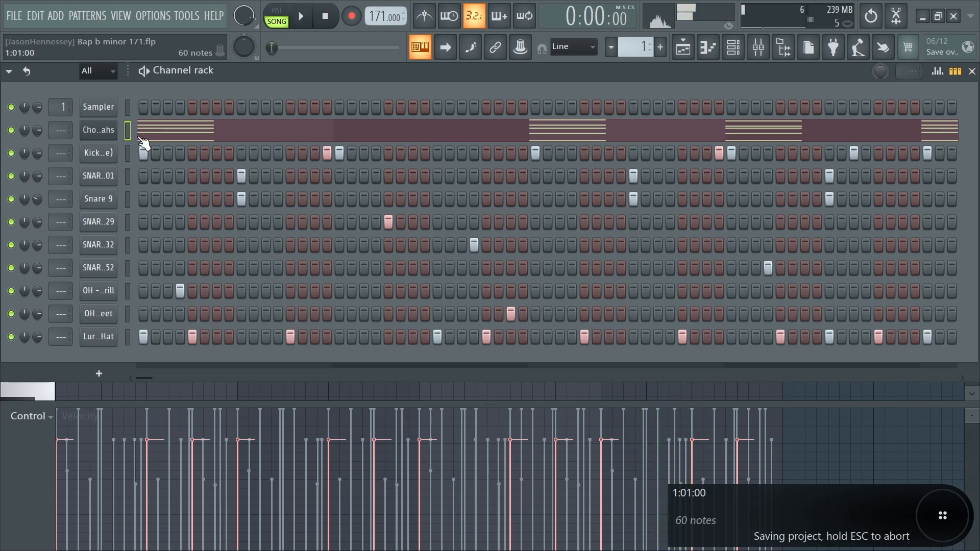
drag(127, 135, 109, 335)
key(ctrl+l)
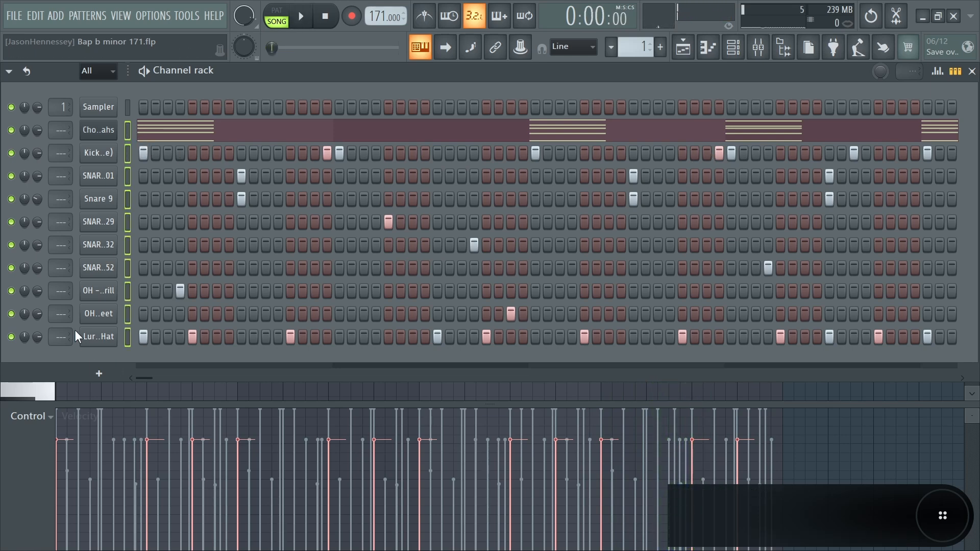
Move the drum mixer tracks from Kick through Lurk Hi-Hat along to tracks 9 to 17
key(F6)
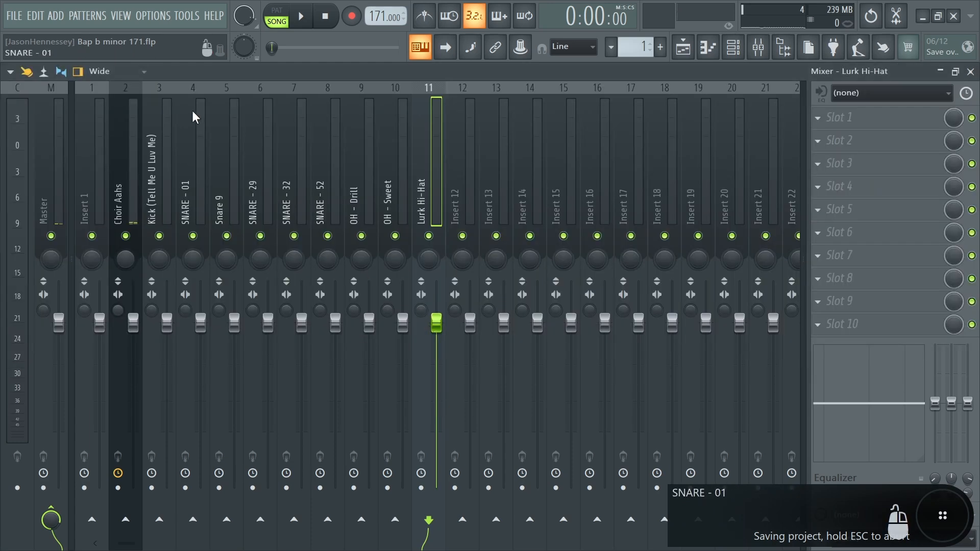
click(148, 196)
shift+click(427, 200)
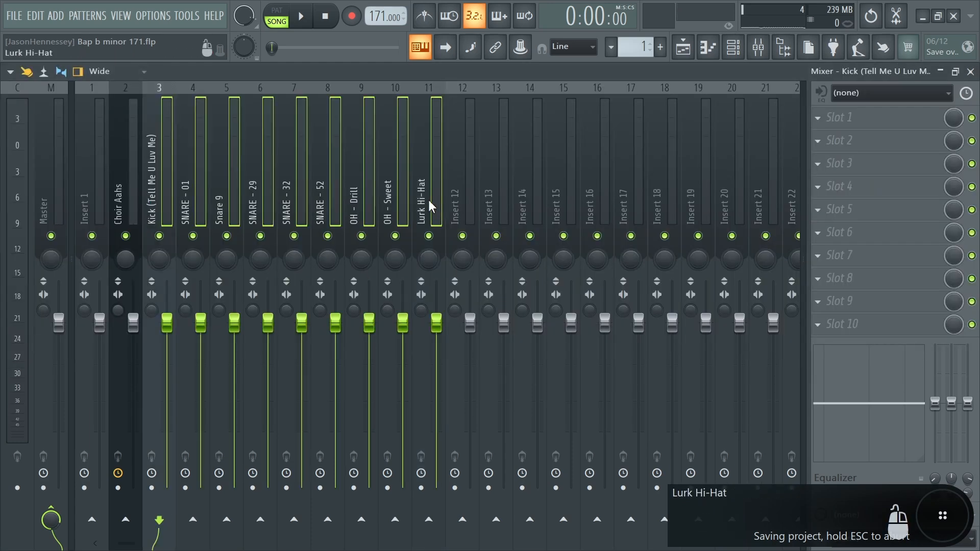
key(alt+Right)
key(alt+Right)
key(alt+Right)
key(alt+Right)
key(alt+Right)
key(alt+Right)
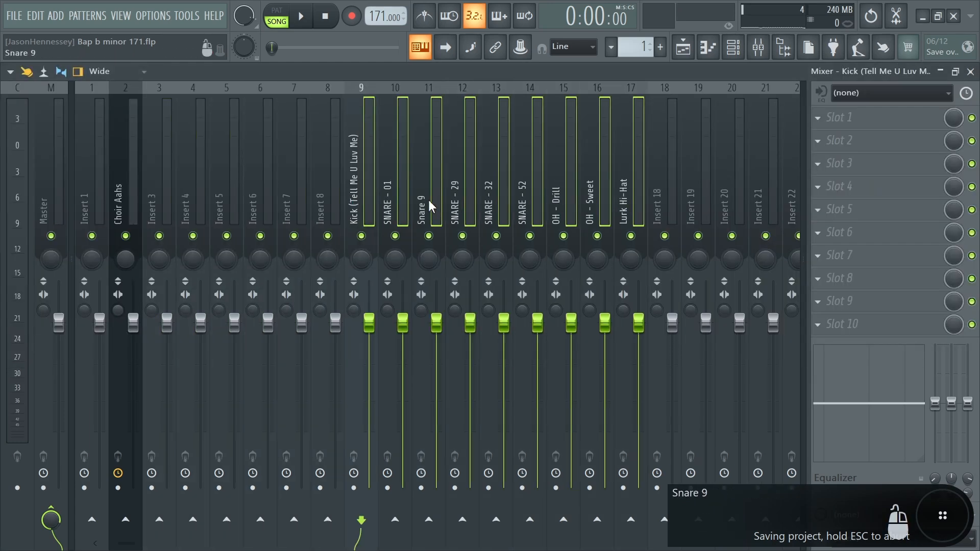
Add Fruity Chorus to slot 1 of the Choir Aahs mixer track with stereo at 150 degrees and play the beat
click(123, 214)
click(861, 128)
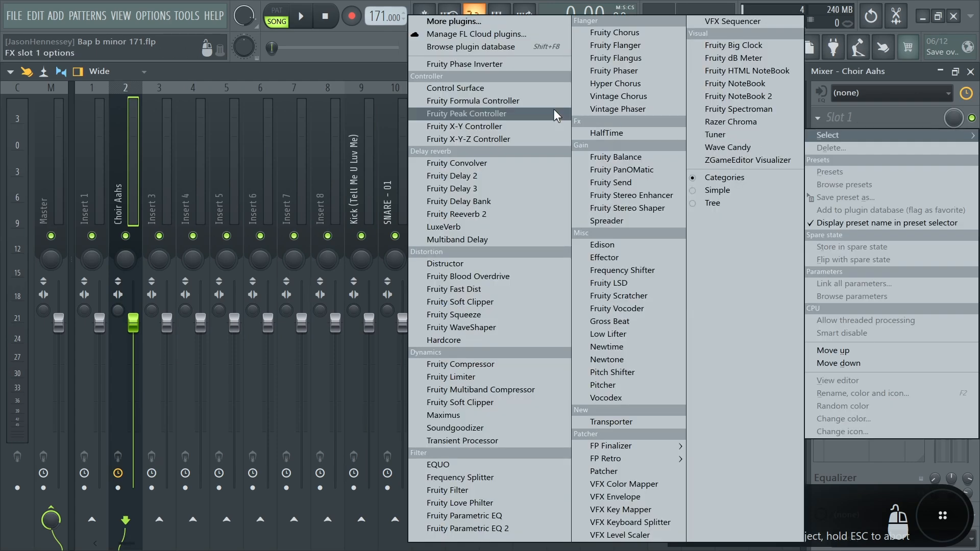
click(620, 32)
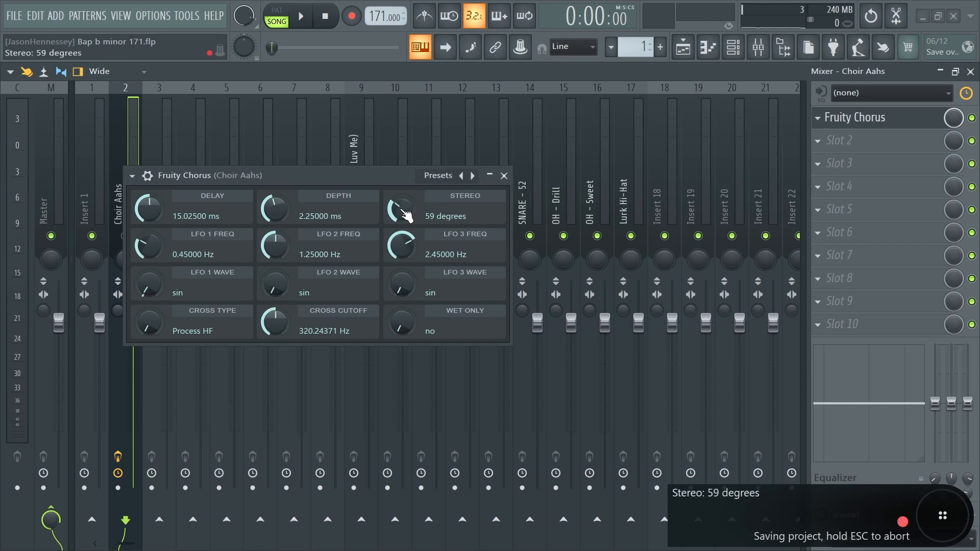
key(space)
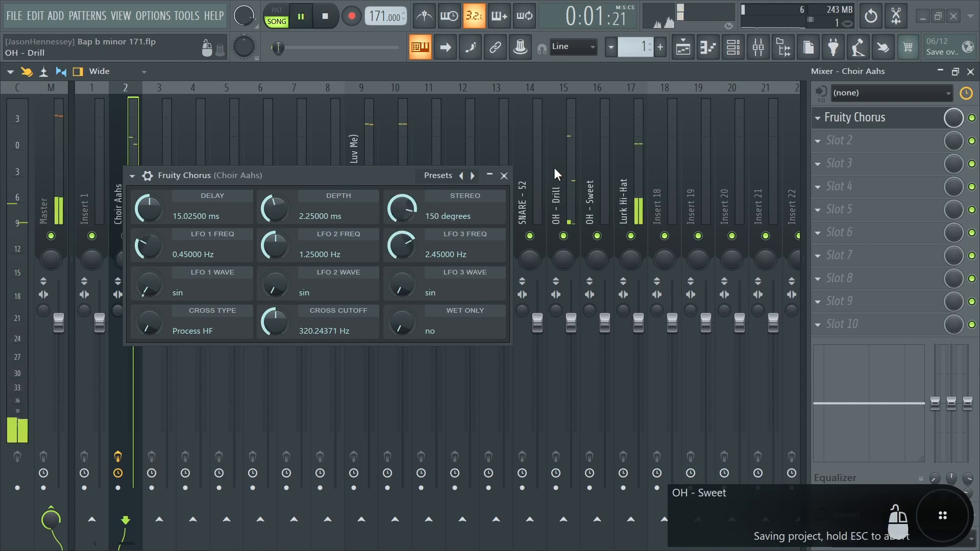
Add Fruity Reeverb 2 with the Usual preset to slot 2, raising its wet level and lowering the slot's mix level
click(875, 141)
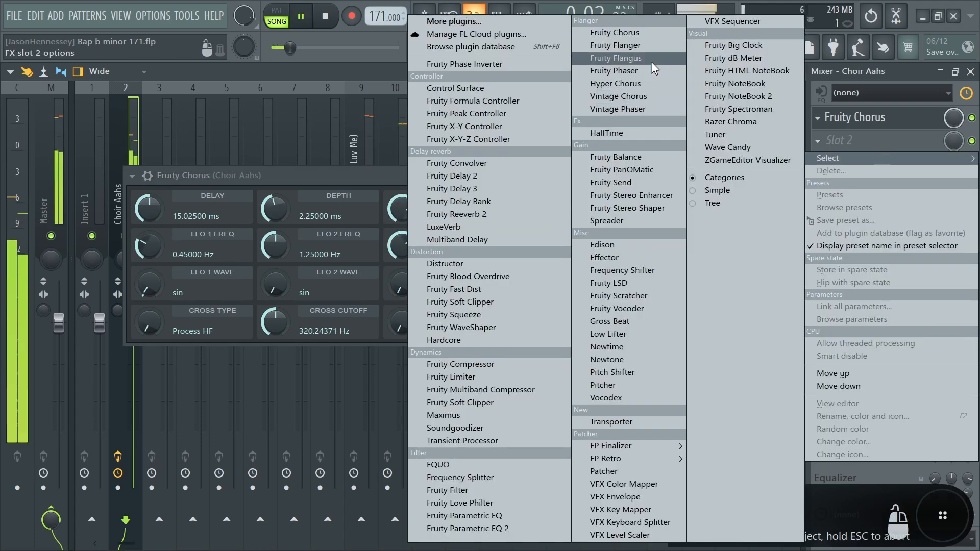
click(491, 212)
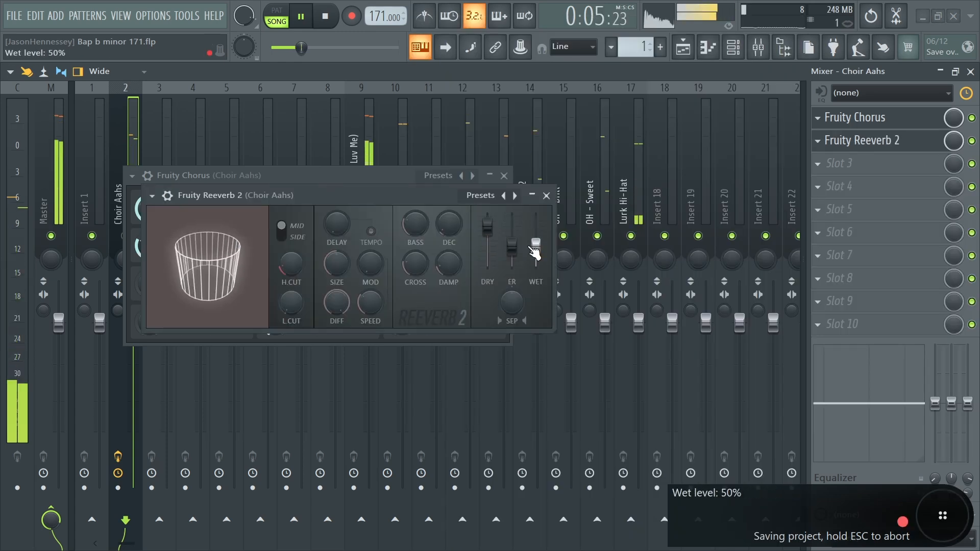
right_click(513, 196)
click(533, 279)
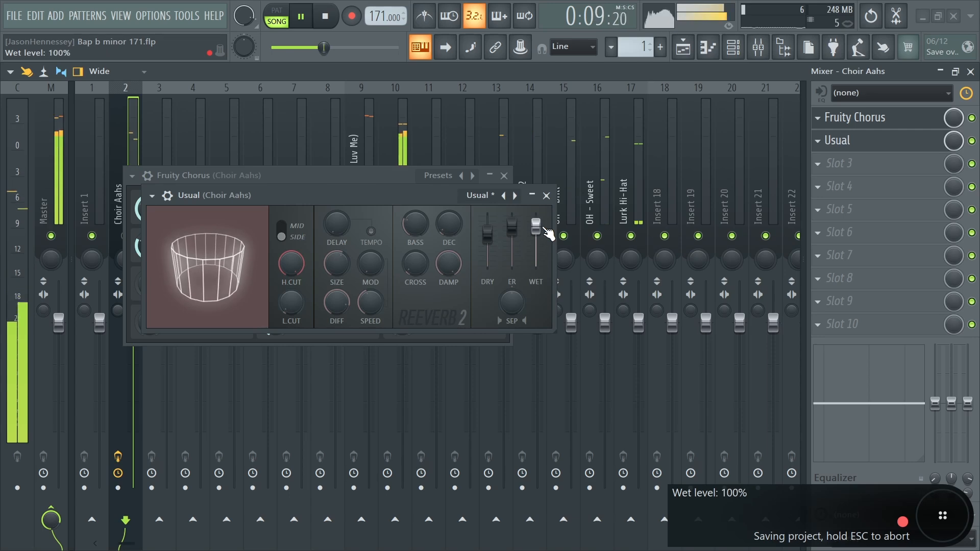
drag(535, 231, 536, 219)
drag(952, 146, 952, 156)
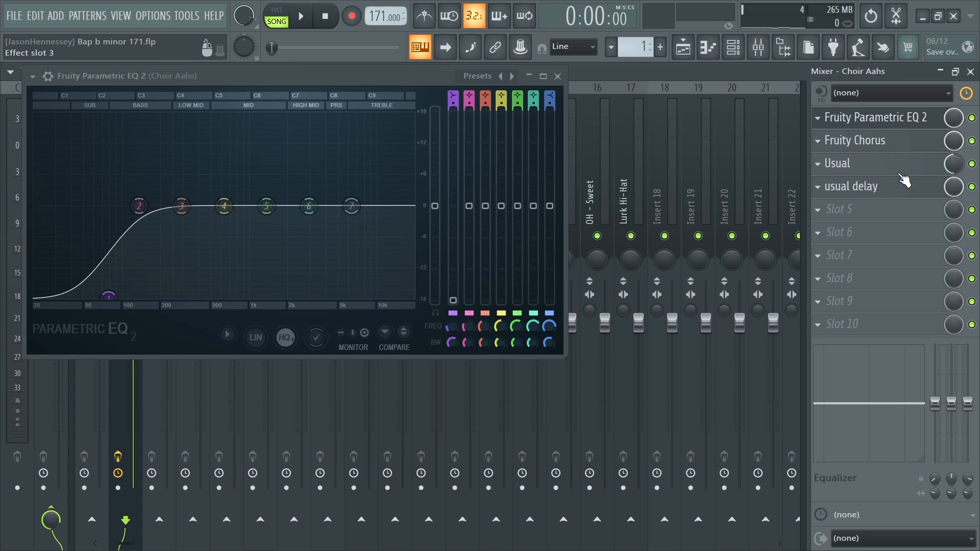
Lower mid band 5 in the Choir Aahs Parametric EQ 2 while the beat plays, close the EQ and save the project
key(ctrl+s)
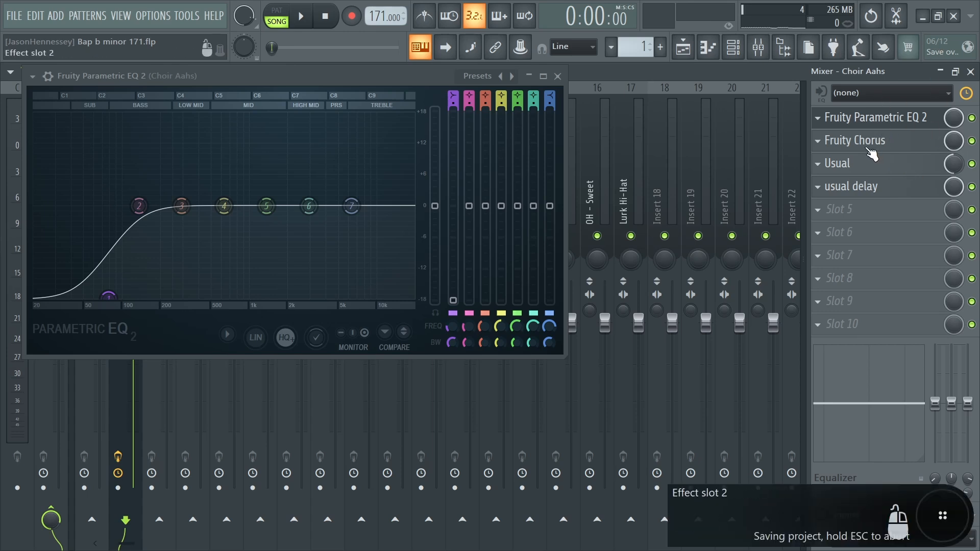
key(space)
drag(271, 203, 267, 228)
click(557, 76)
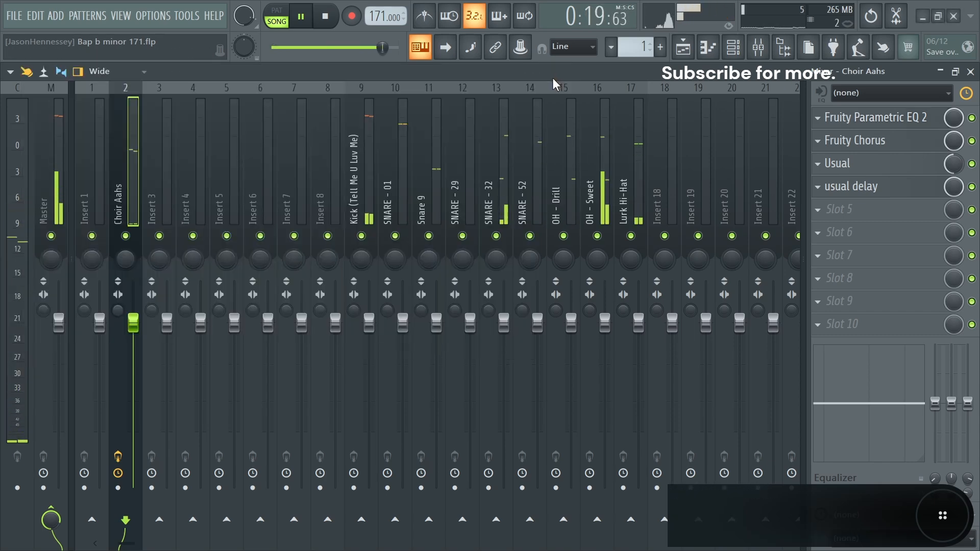
key(ctrl+s)
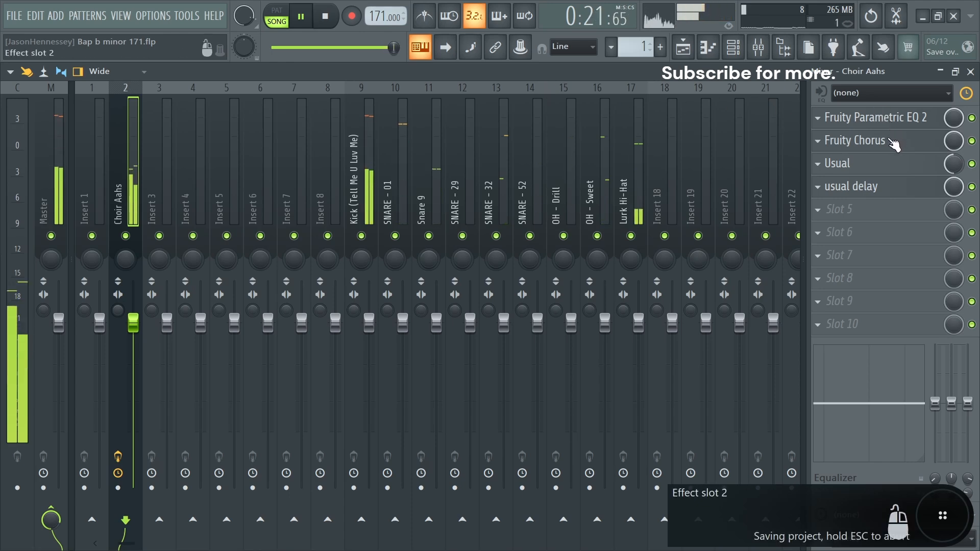
Add Gross Beat with the Patterns preset and Basic 5 time slot to slot 5, setting the slot's mix level to about 47%
click(892, 142)
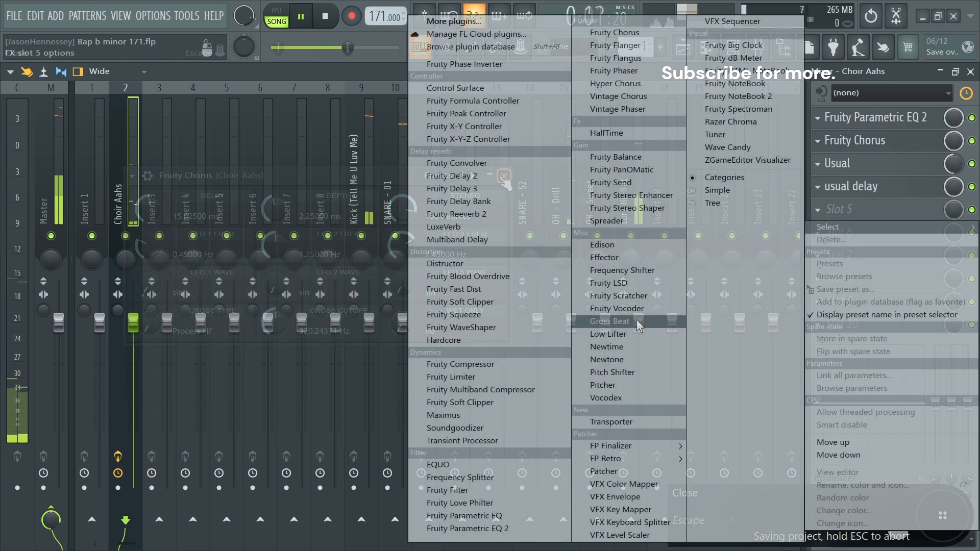
click(636, 319)
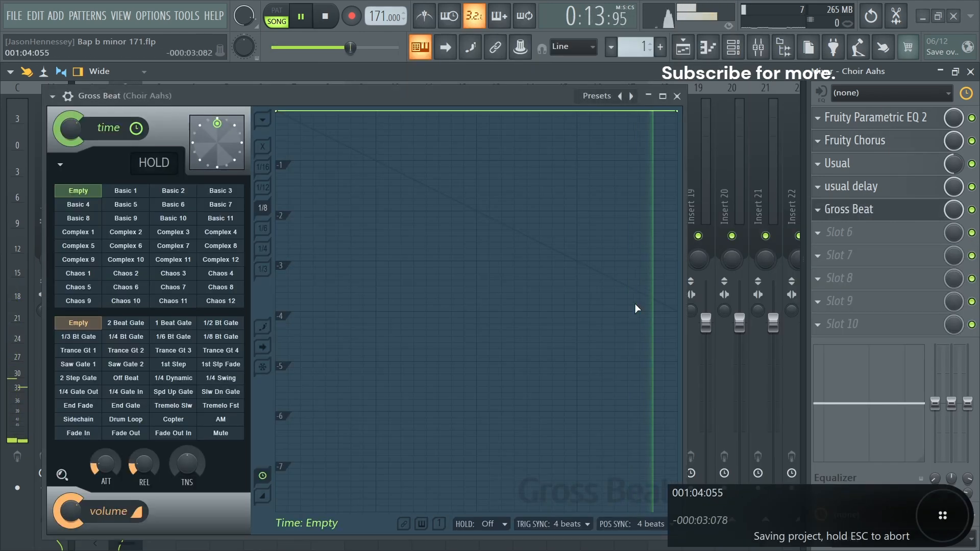
click(476, 211)
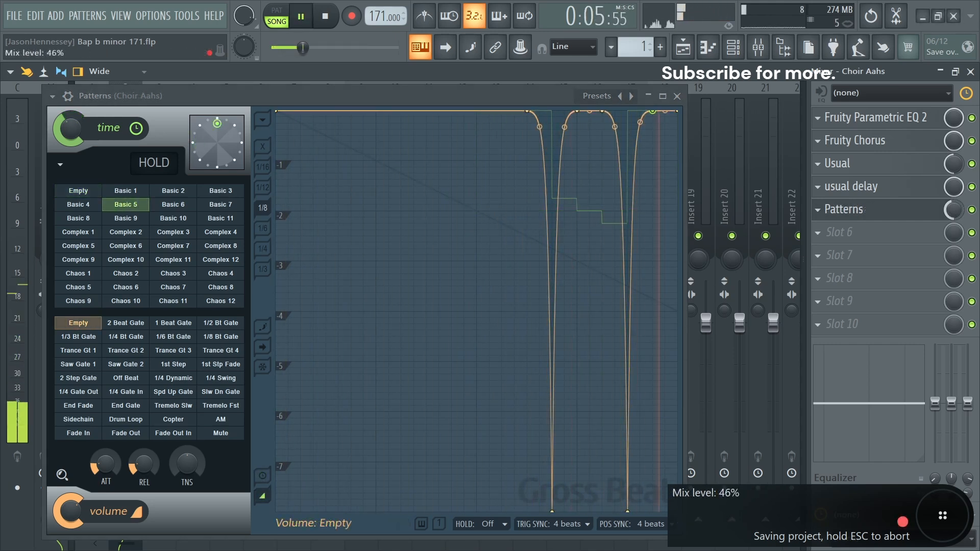
scroll(948, 212, up, 2)
key(Escape)
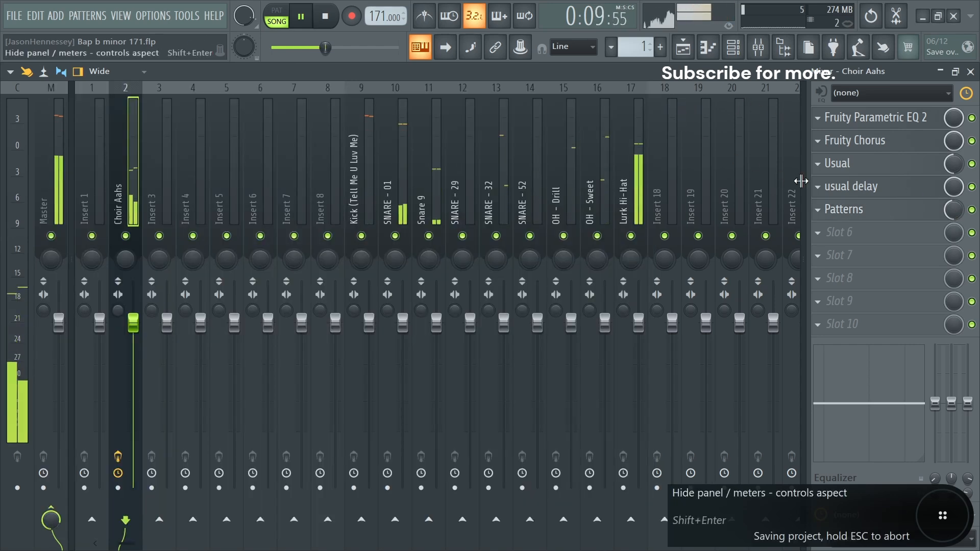
Add Transporter to slot 6, load its Octavary preset and play the beat with the effect
click(858, 234)
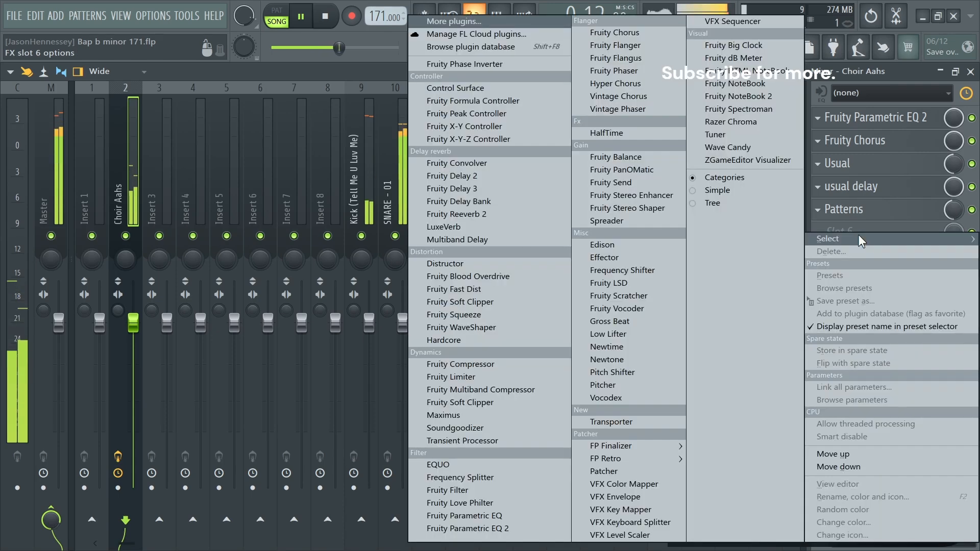
click(611, 422)
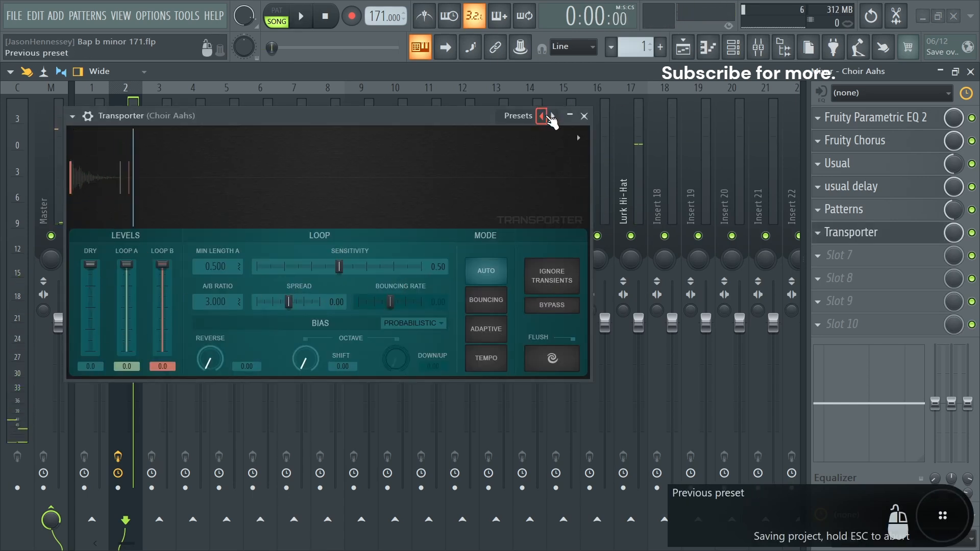
right_click(549, 117)
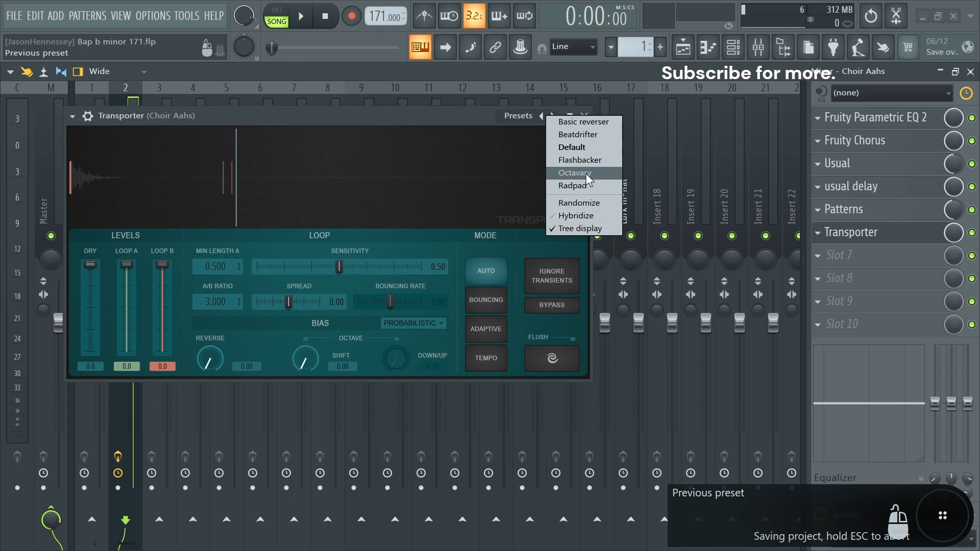
click(574, 173)
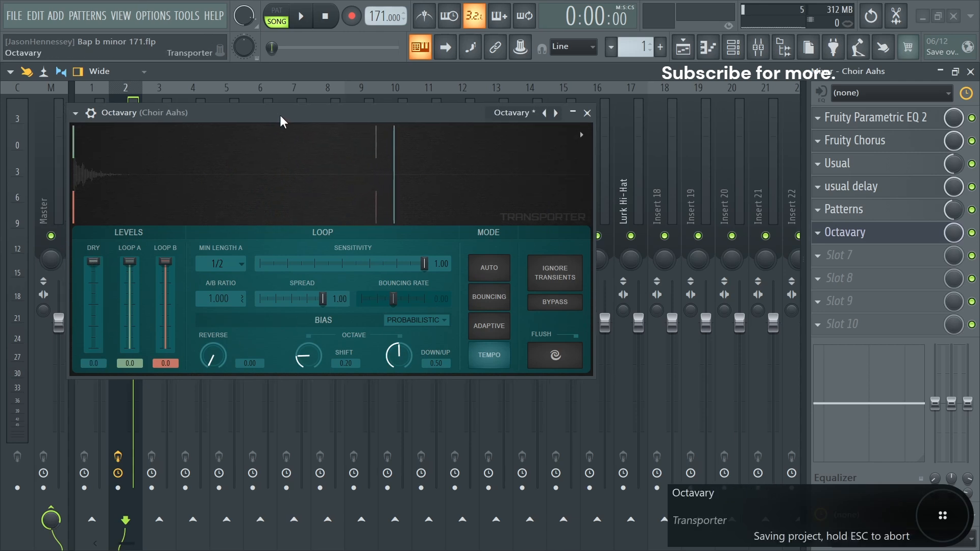
drag(280, 115, 307, 109)
key(space)
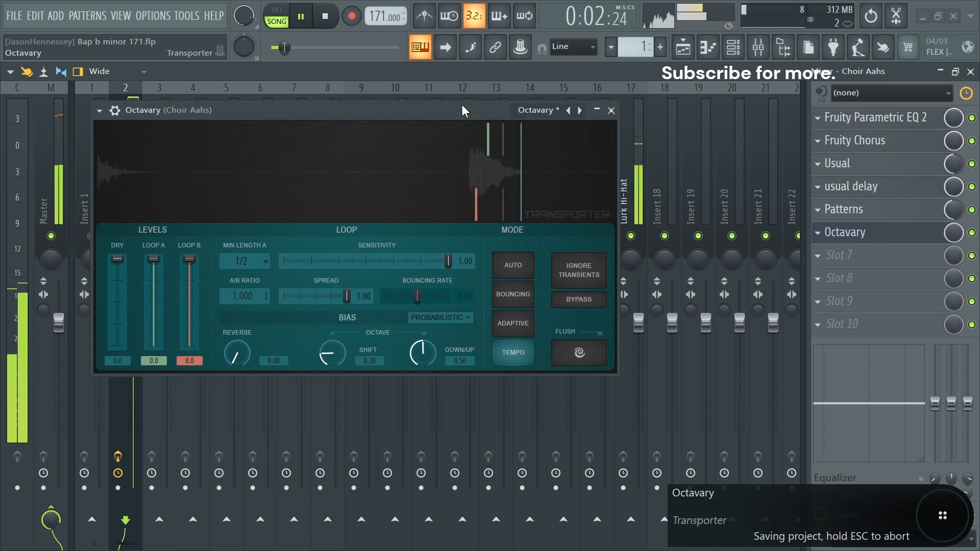
click(614, 112)
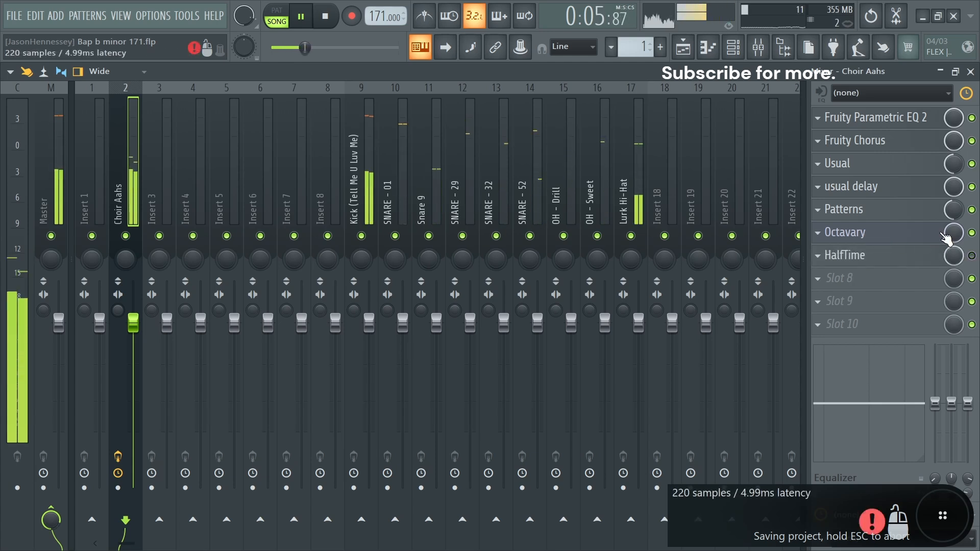
Create an automation clip for the mix level of the Octavary slot on the Choir Aahs track
click(817, 259)
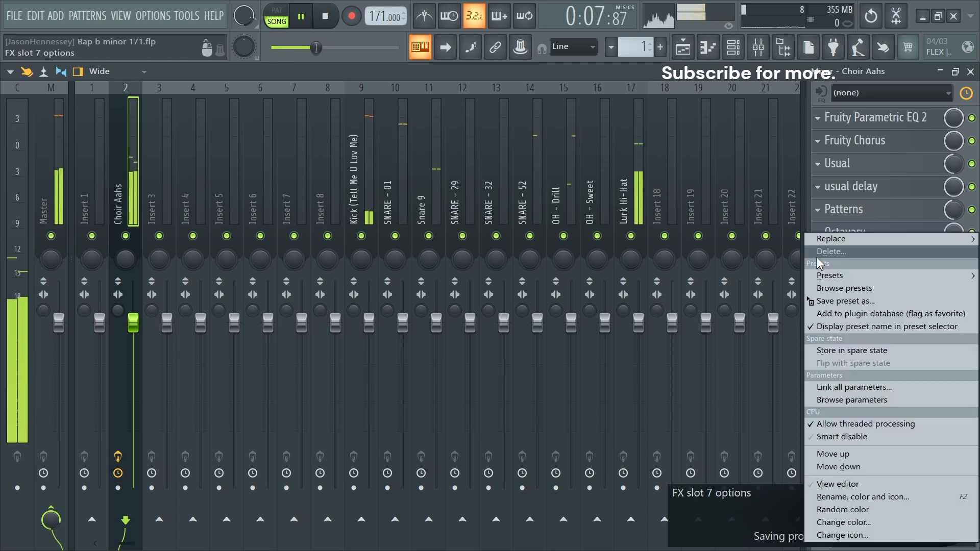
click(843, 224)
right_click(957, 238)
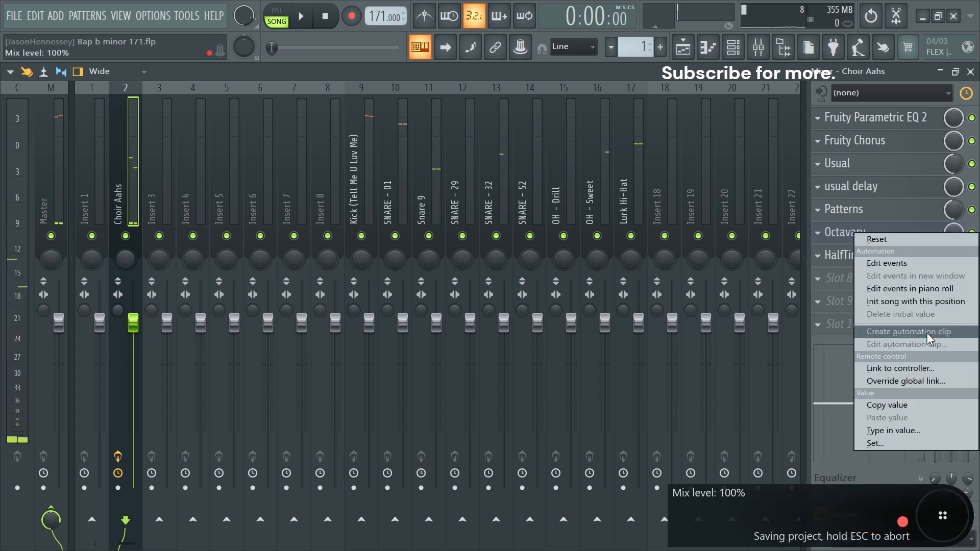
click(927, 332)
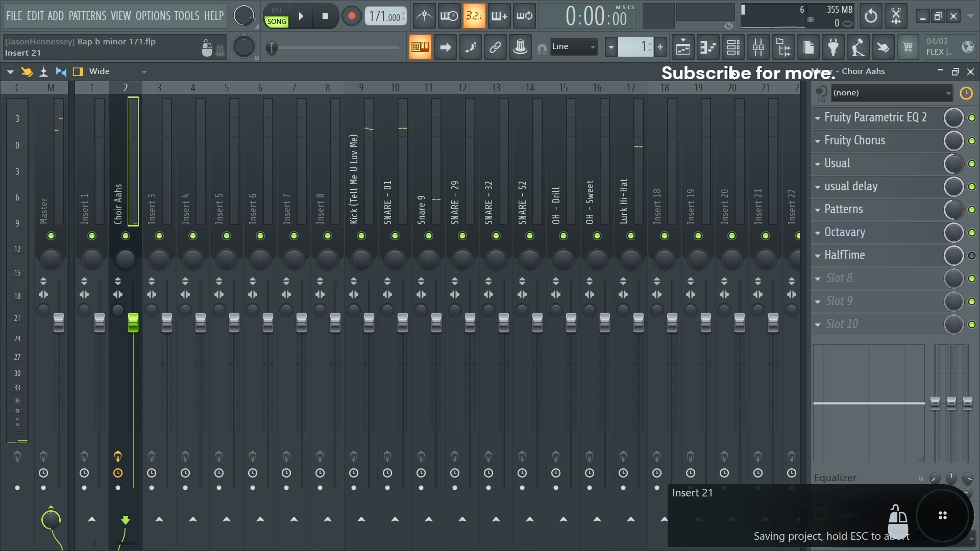
Shape the Octavary mix-level clip on Track 2 into fades down to zero, repeat it up to bar 17 and play it back
click(701, 47)
scroll(102, 200, up, 5)
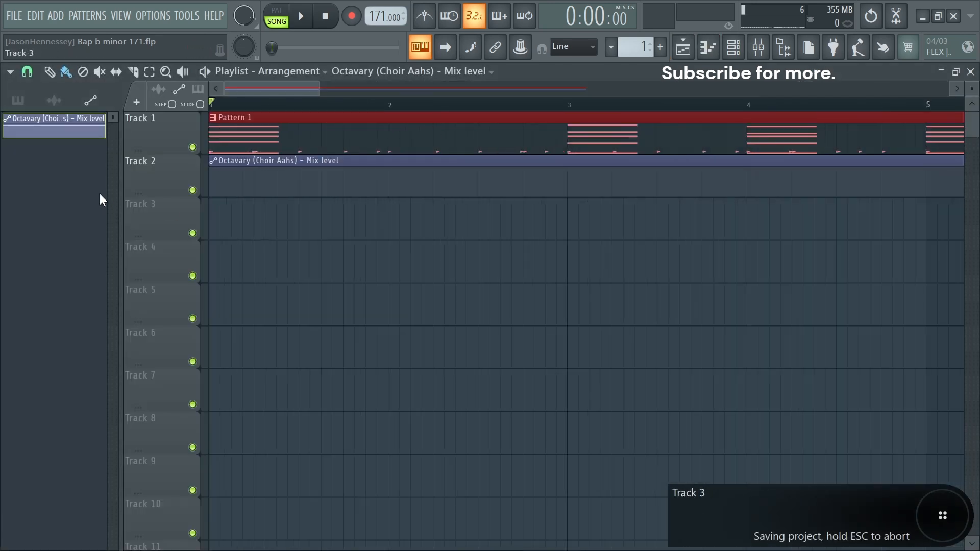
right_click(221, 183)
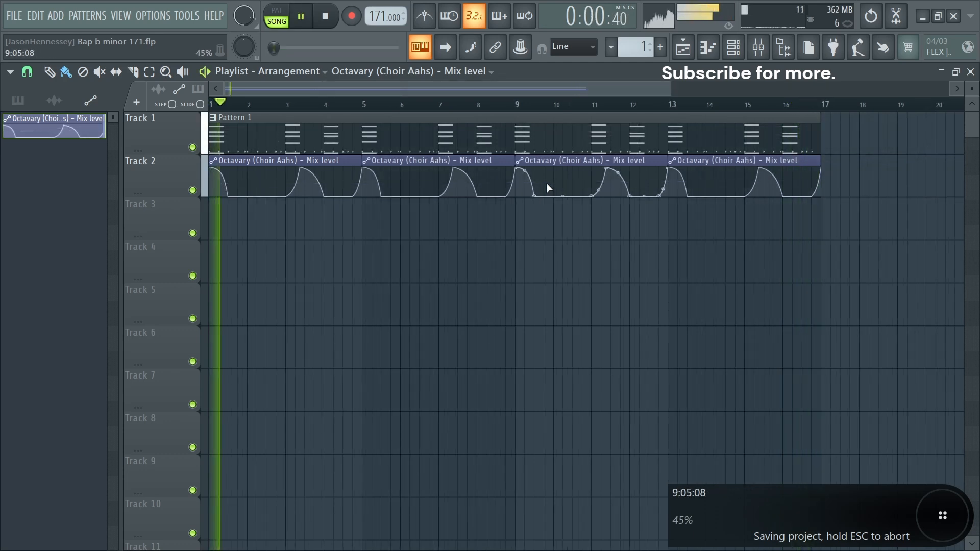
scroll(234, 185, up, 3)
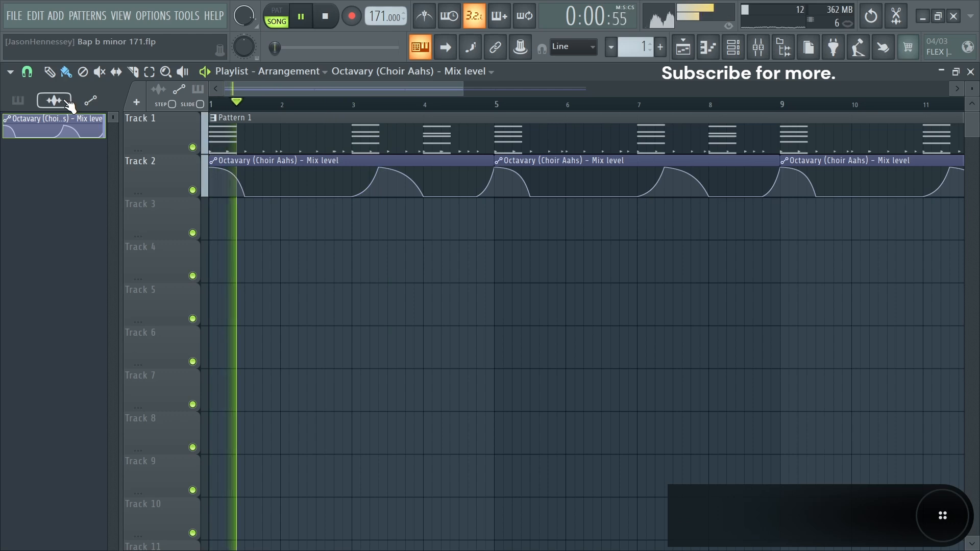
scroll(244, 176, down, 4)
click(574, 101)
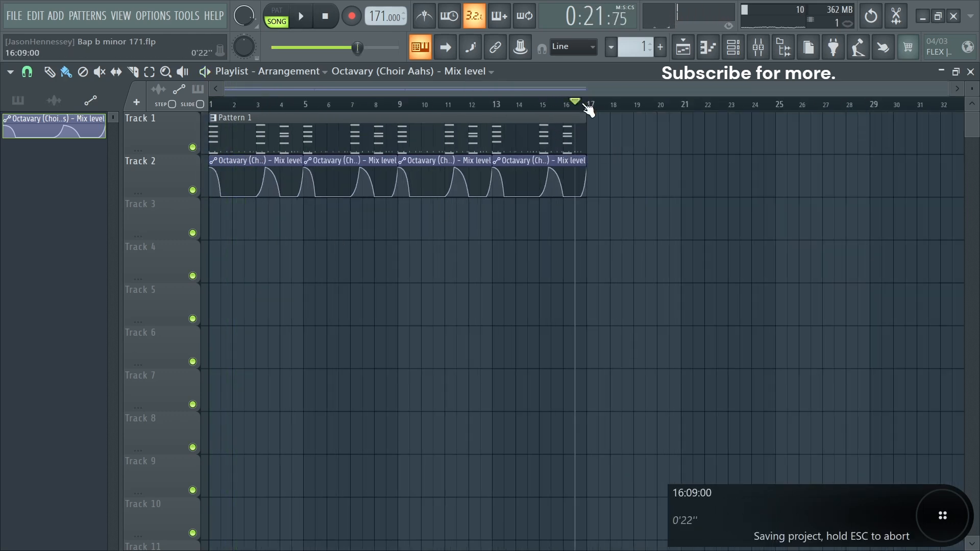
scroll(603, 221, up, 3)
scroll(581, 220, down, 3)
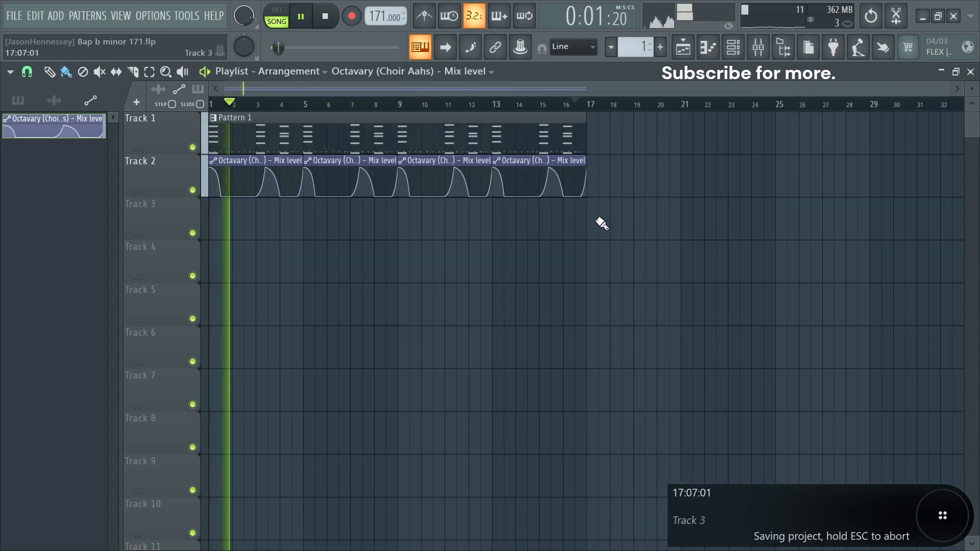
scroll(189, 221, up, 4)
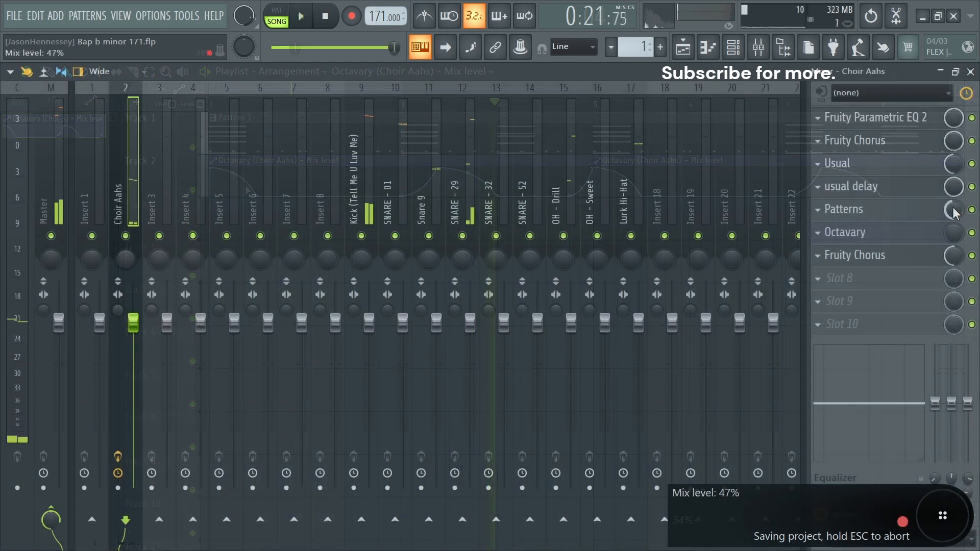
Create an automation clip for the mix level of the Patterns slot and bring up the playlist
right_click(953, 210)
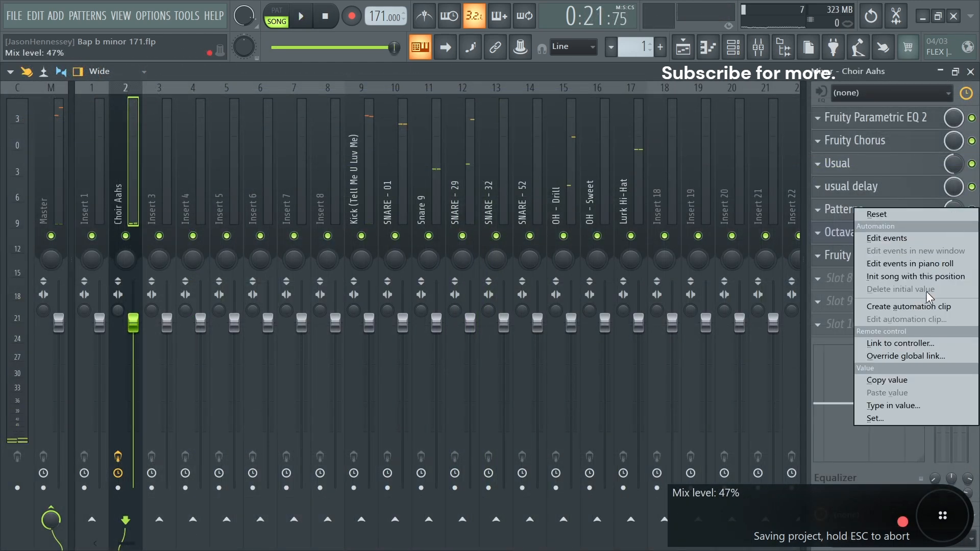
click(920, 306)
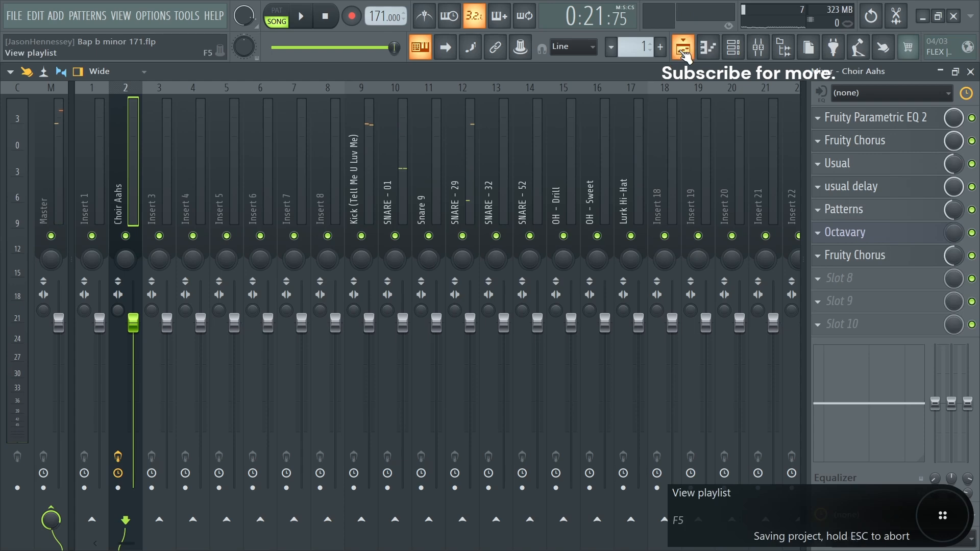
click(684, 54)
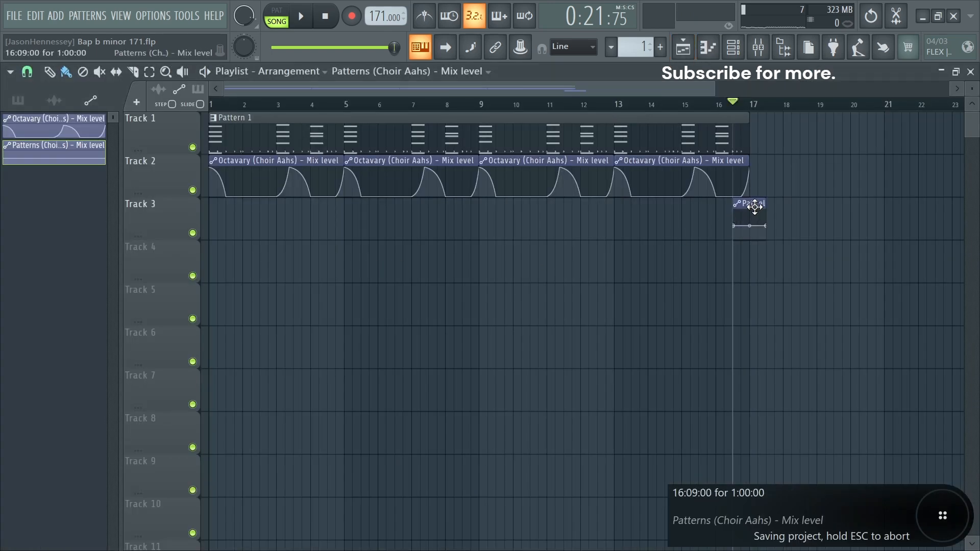
Set the Patterns automation clip's maximum output level to 51% and shape its curve on Track 3 from bar 1
double_click(225, 205)
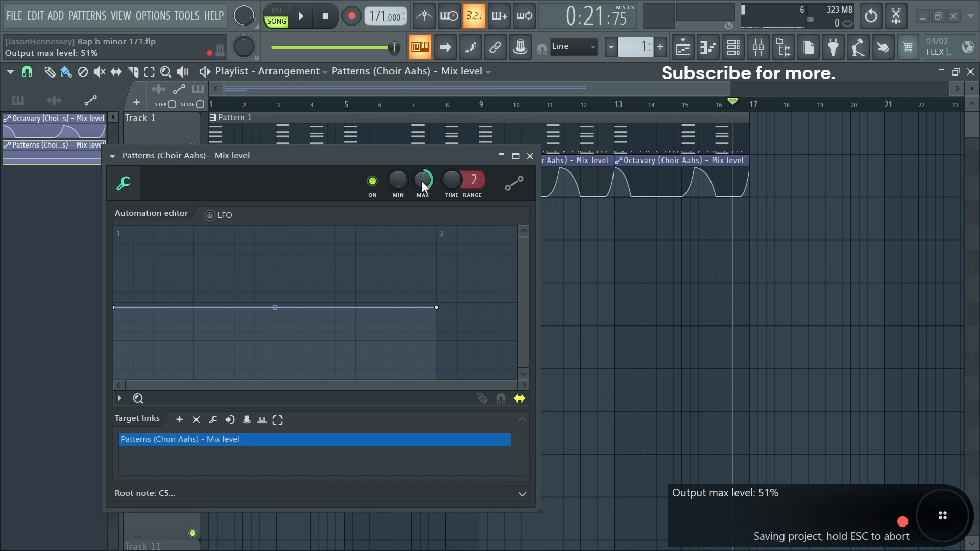
click(529, 157)
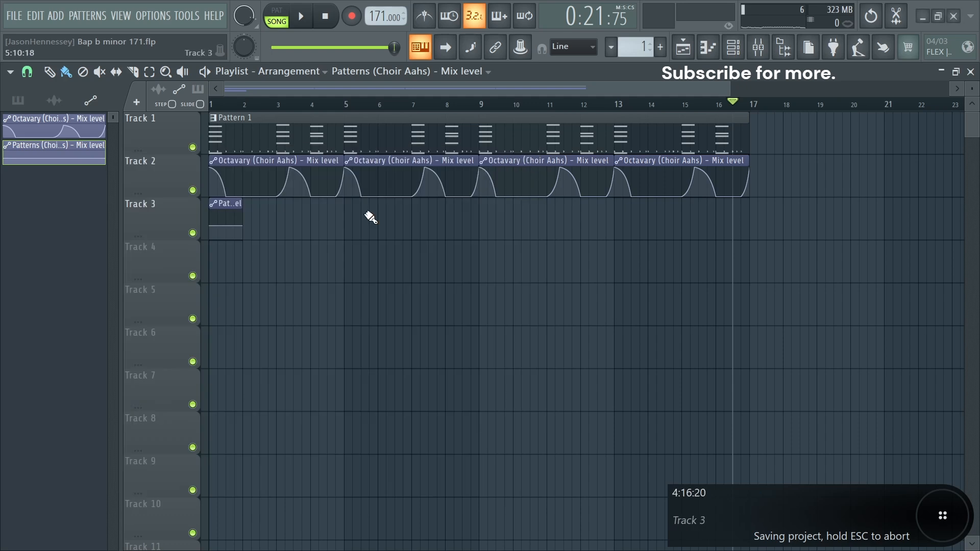
scroll(292, 209, up, 3)
drag(269, 205, 438, 206)
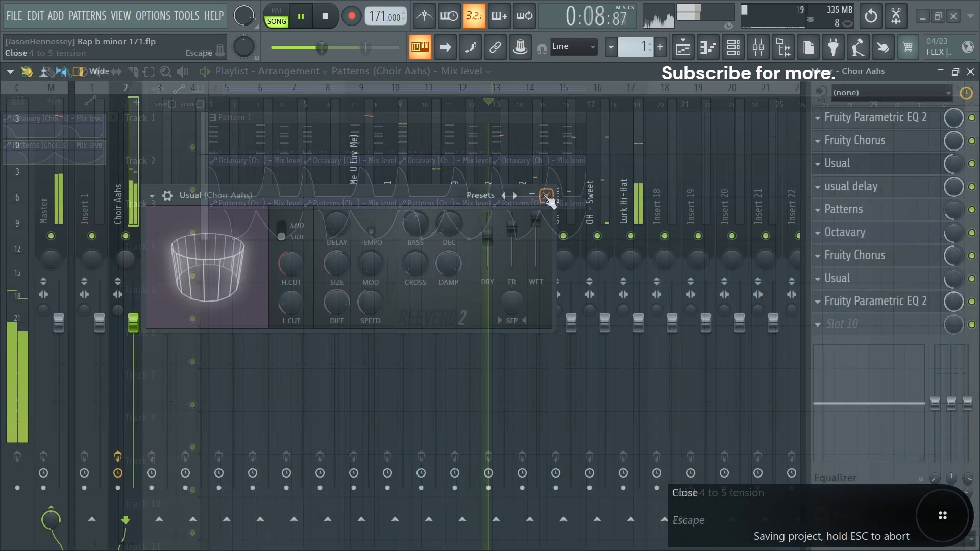
Close the second Usual reverb's editor and open the Choir Aahs piano roll with playback stopped
click(546, 196)
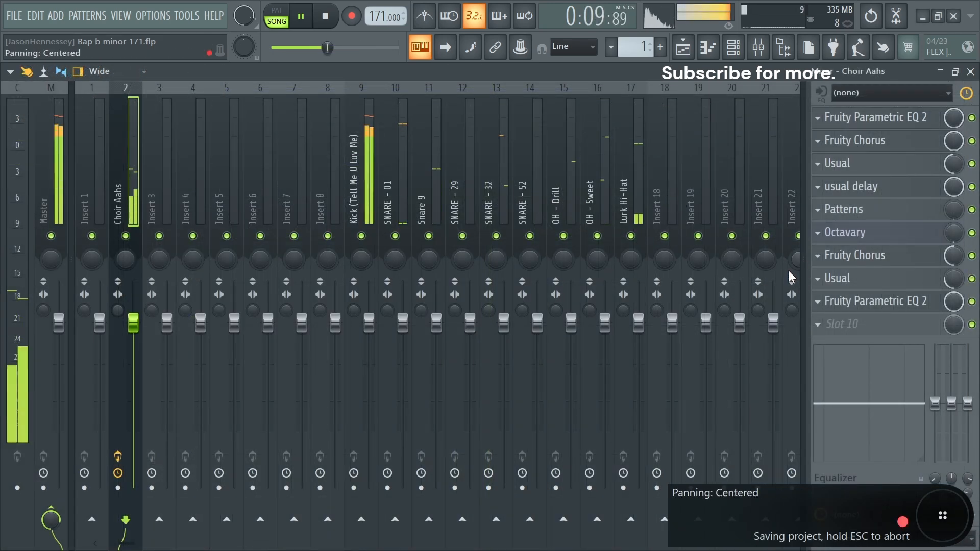
click(683, 47)
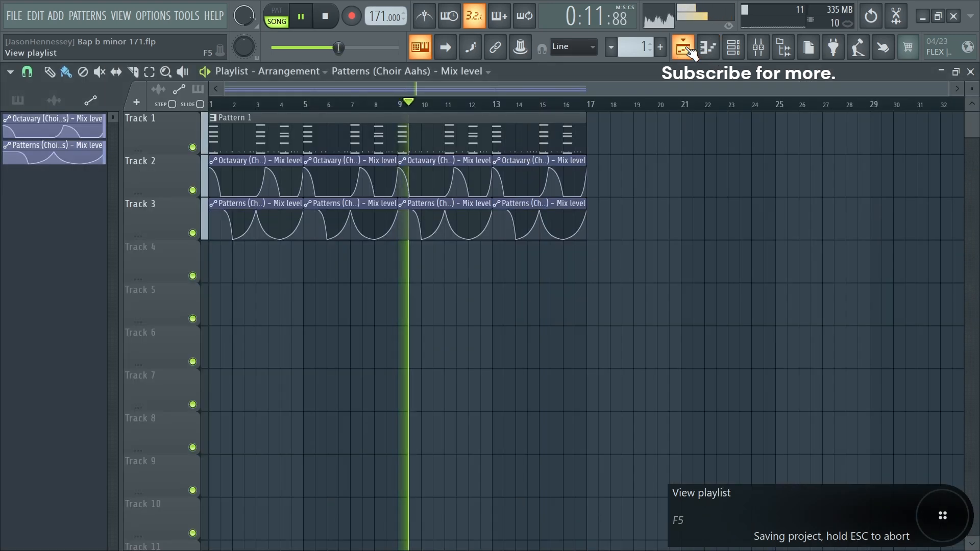
click(733, 48)
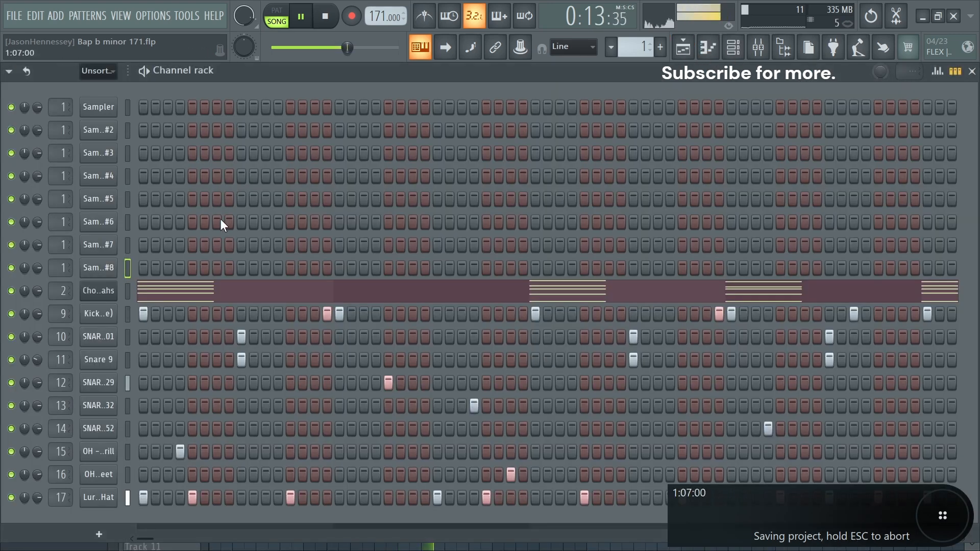
click(150, 290)
key(space)
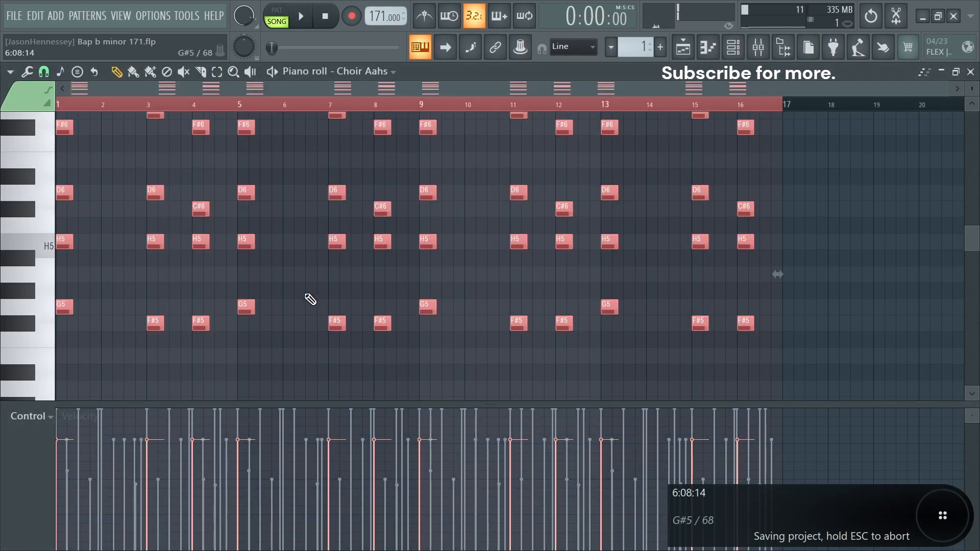
Randomize the velocities of the choir notes and strum the chords so their note starts are slightly offset
key(alt+r)
click(569, 437)
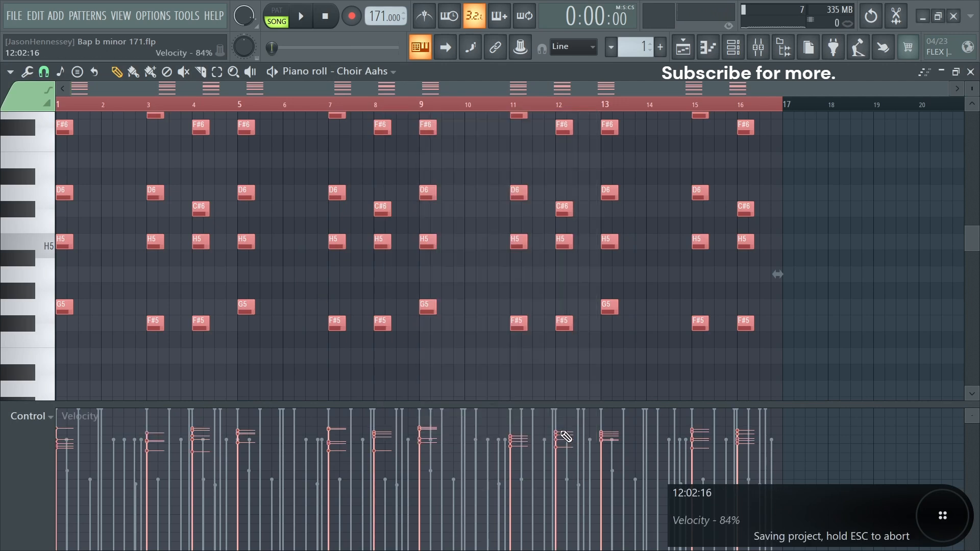
key(alt+s)
click(589, 341)
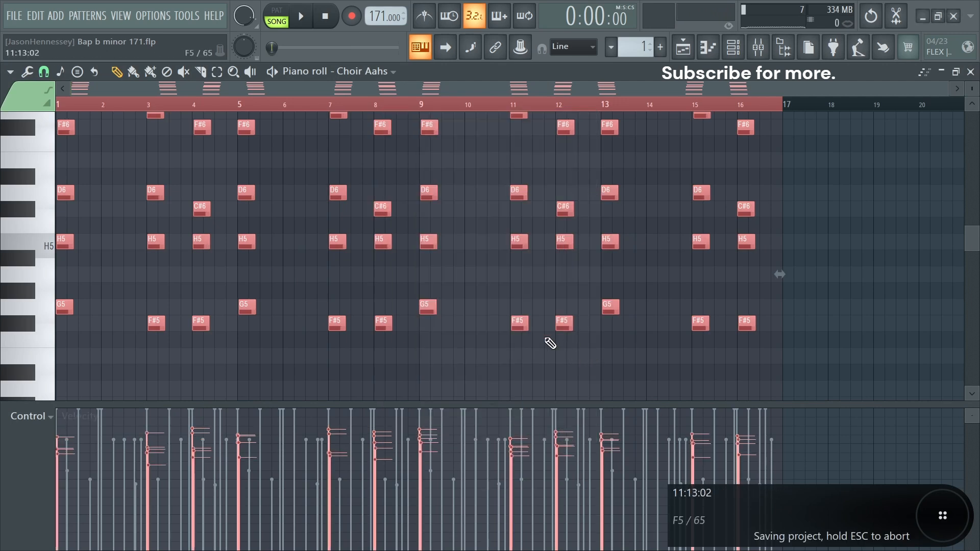
Quantize the choir notes' start times with partial strength using the dotted eighths template, and start playback
key(alt+q)
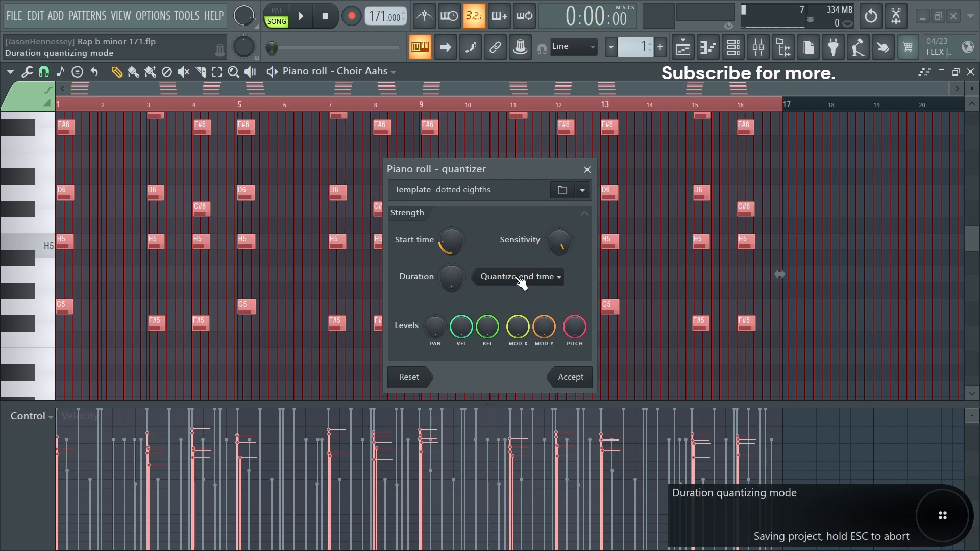
click(566, 376)
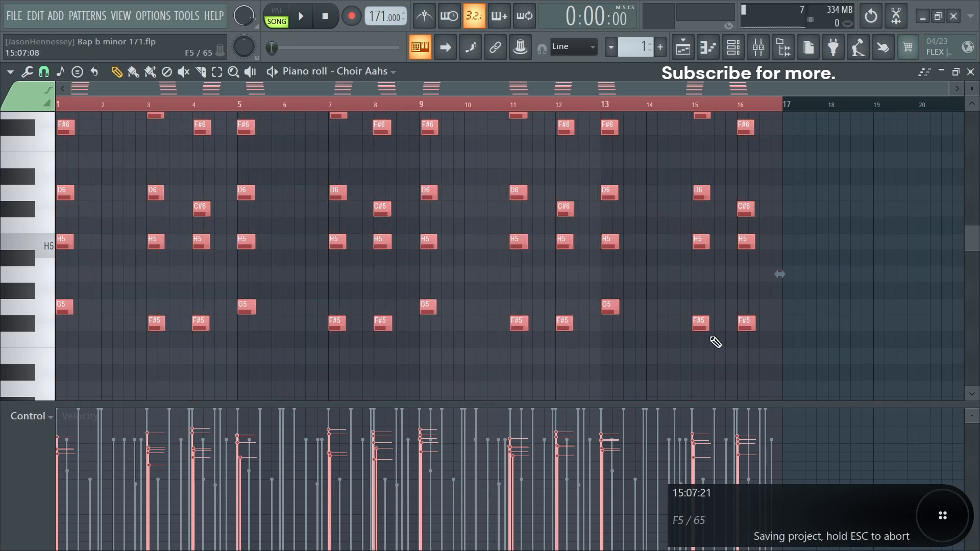
key(space)
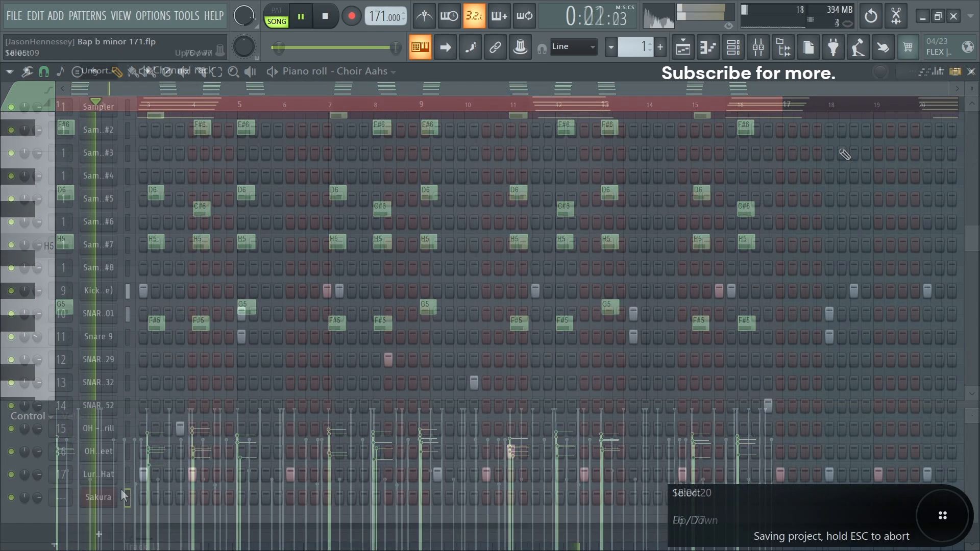
Move the Sakura channel up in the channel rack so it sits directly above the kick
key(alt+Up)
key(alt+Up)
key(alt+Up)
key(alt+Up)
key(alt+Up)
key(alt+Up)
key(alt+Up)
key(alt+Up)
key(alt+Up)
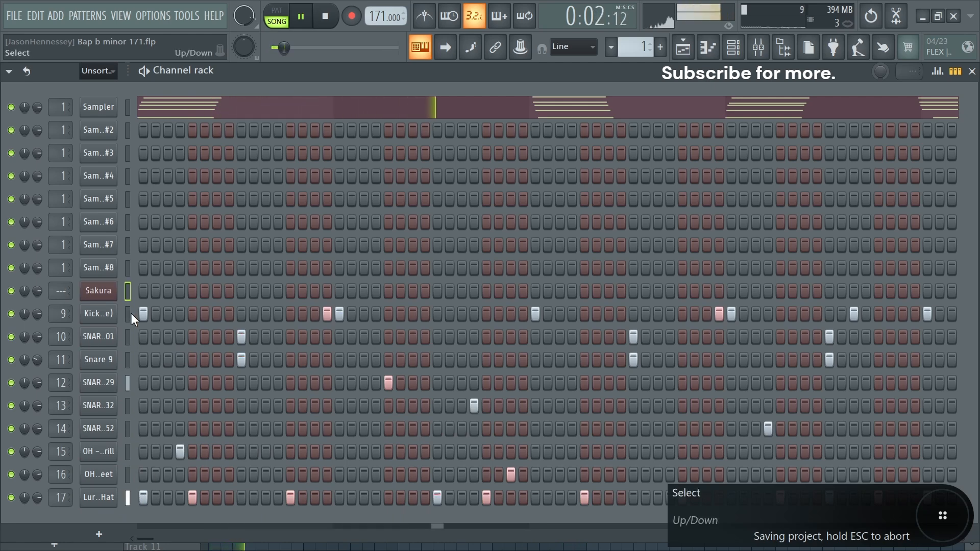
In Sakura's piano roll, add a long H6 note from bar 1 and an H5 slide note of the same length
right_click(114, 295)
click(152, 288)
key(space)
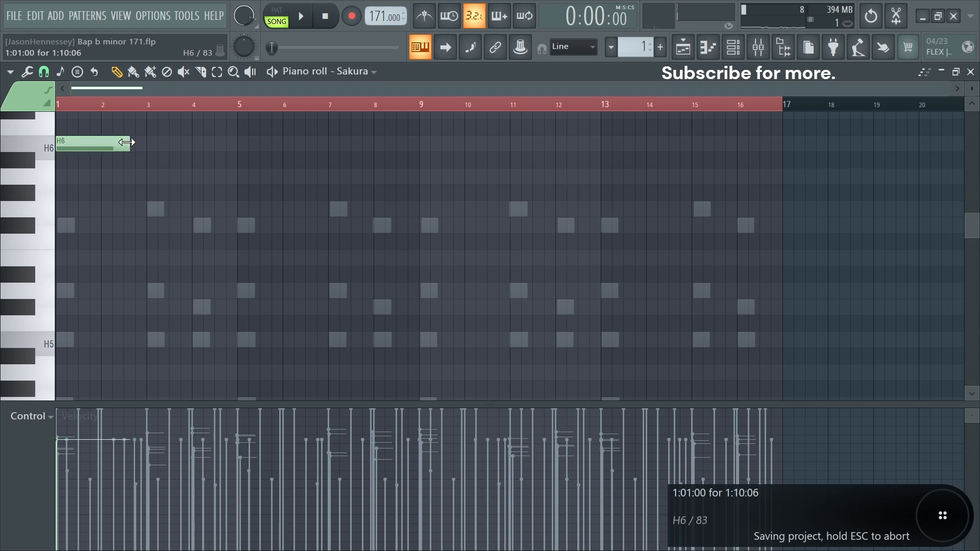
drag(144, 147, 155, 146)
click(82, 339)
scroll(182, 340, up, 3)
double_click(181, 341)
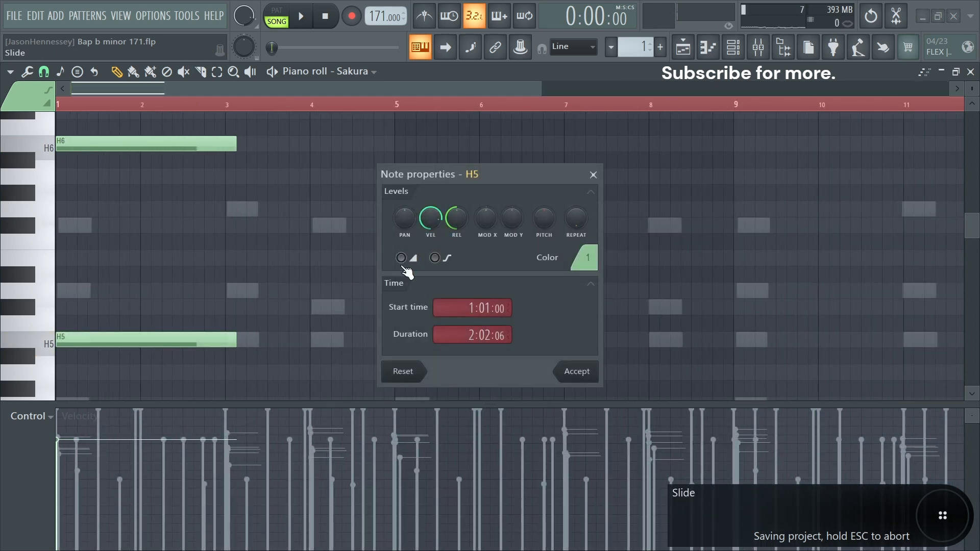
click(576, 373)
Shorten the H6 note and the H5 slide note to a duration of 2:00:06
scroll(507, 160, up, 4)
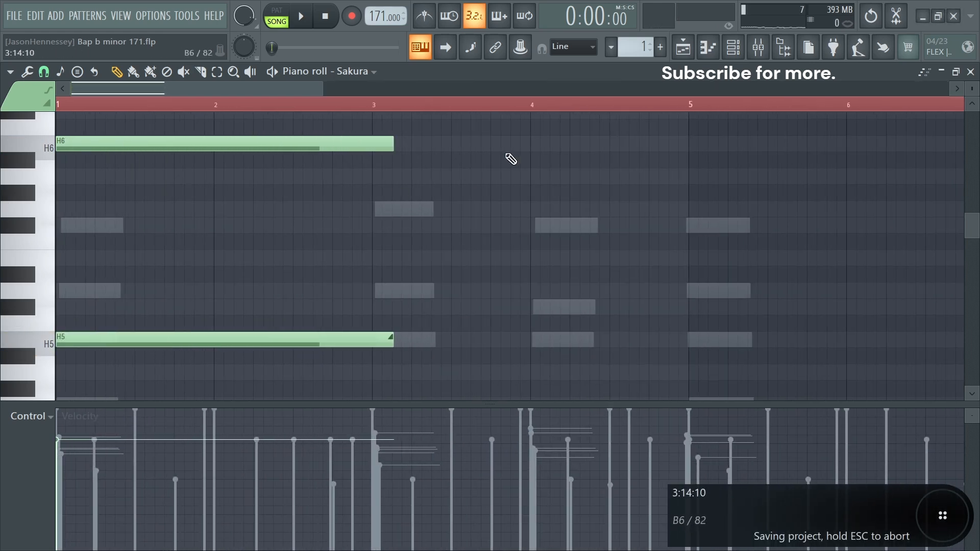
drag(488, 430, 265, 430)
click(386, 184)
scroll(386, 184, up, 3)
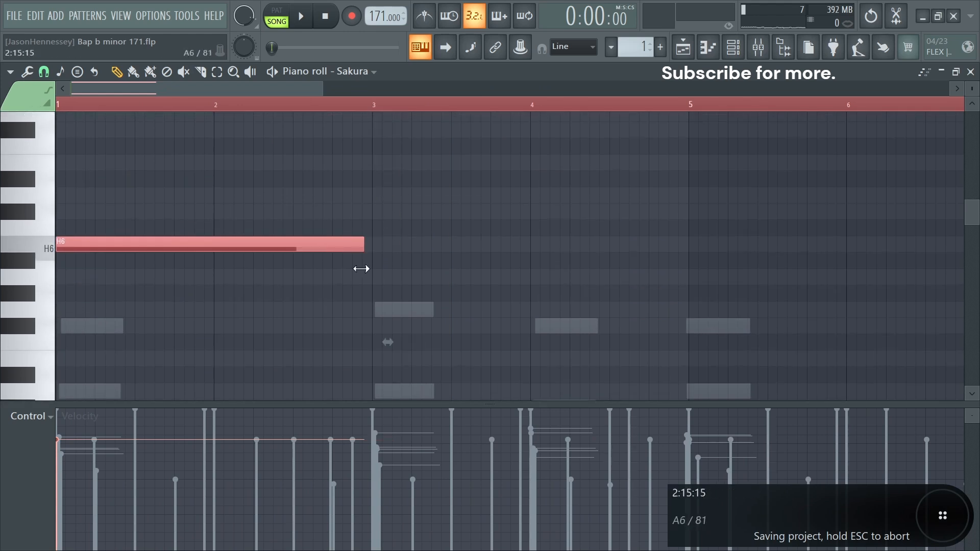
scroll(374, 283, down, 4)
scroll(232, 361, up, 2)
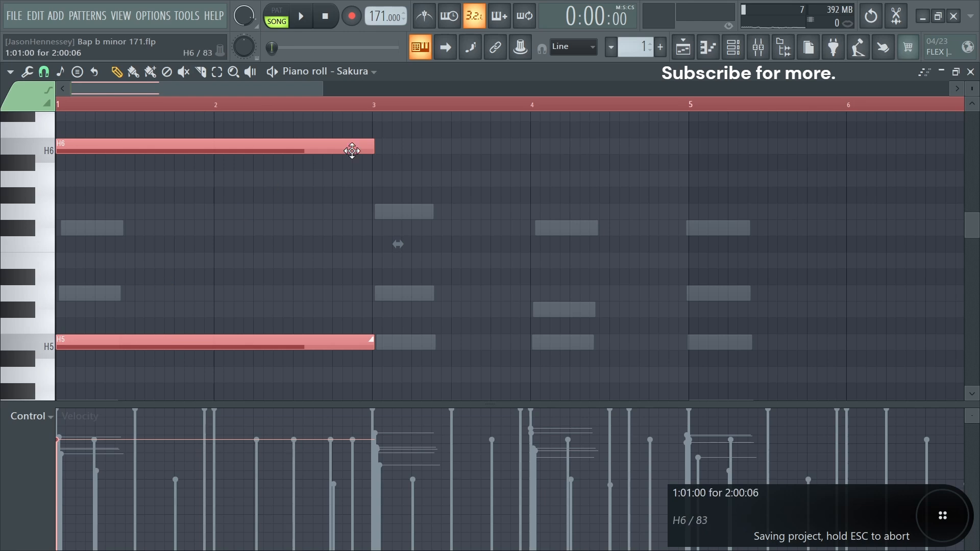
Rework the Sakura melody into a two-bar H5 note with short slides to G5 and D6, and repeat it from bar 3
click(245, 330)
key(space)
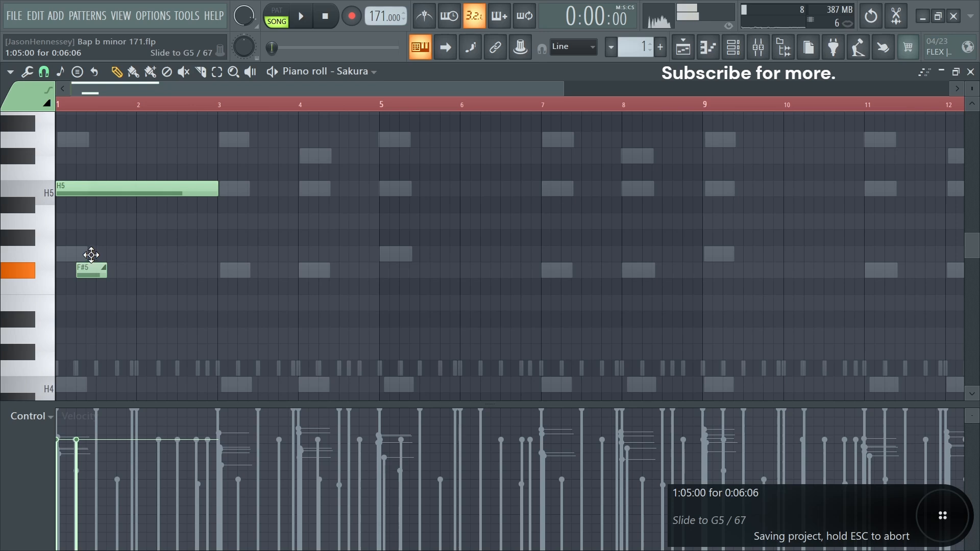
key(space)
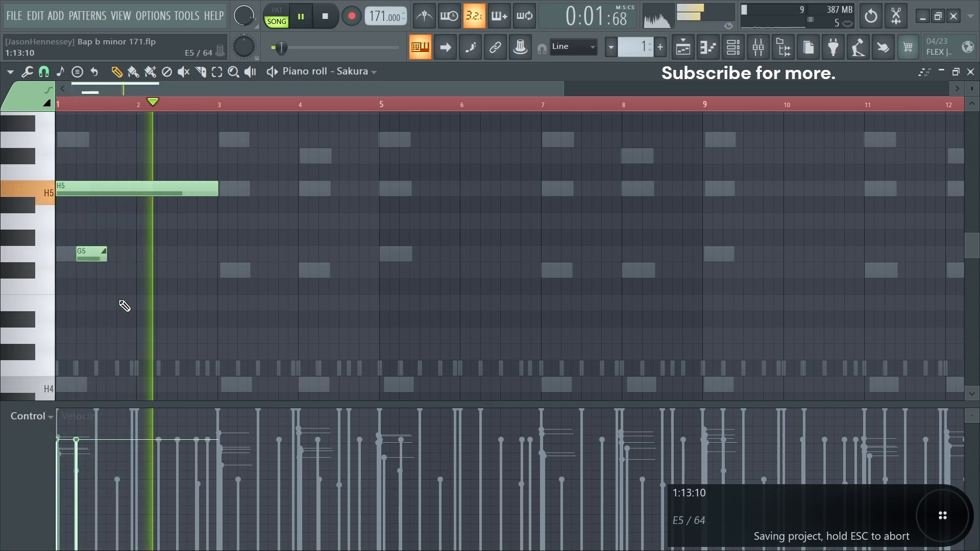
key(space)
key(space)
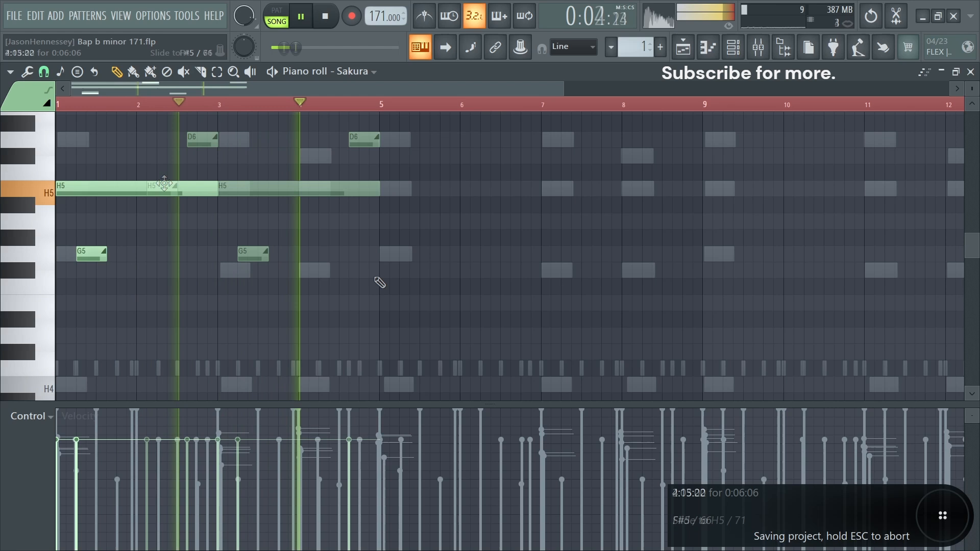
key(space)
key(space)
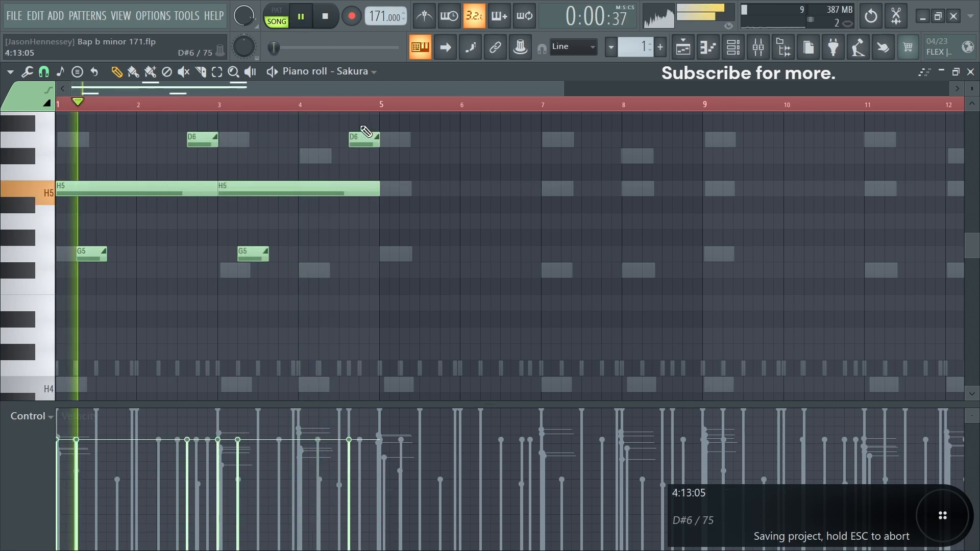
Shorten the second H5 note to end at bar 4, remove the last D6 slide and raise the remaining one to E6
drag(374, 188, 328, 209)
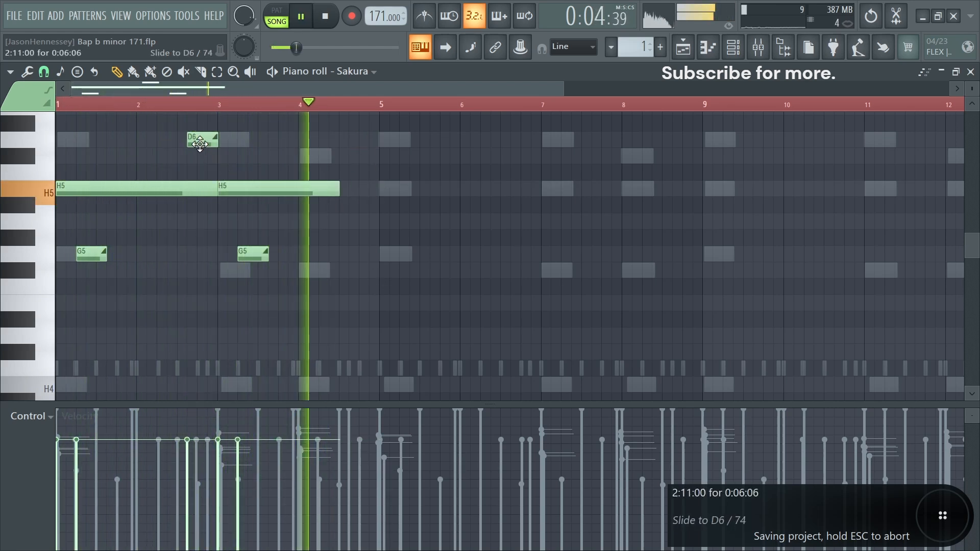
drag(339, 190, 294, 208)
scroll(160, 216, up, 2)
scroll(199, 247, up, 2)
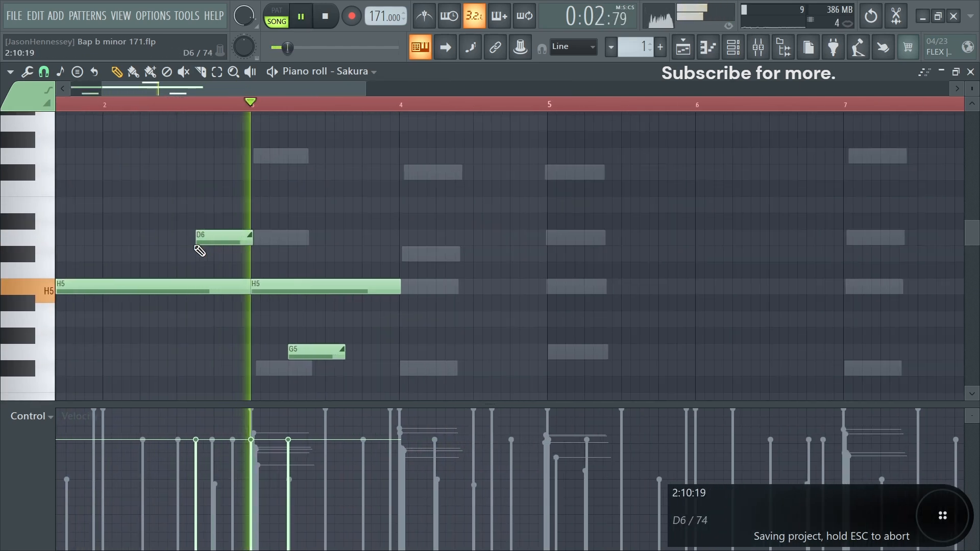
key(space)
drag(212, 236, 211, 202)
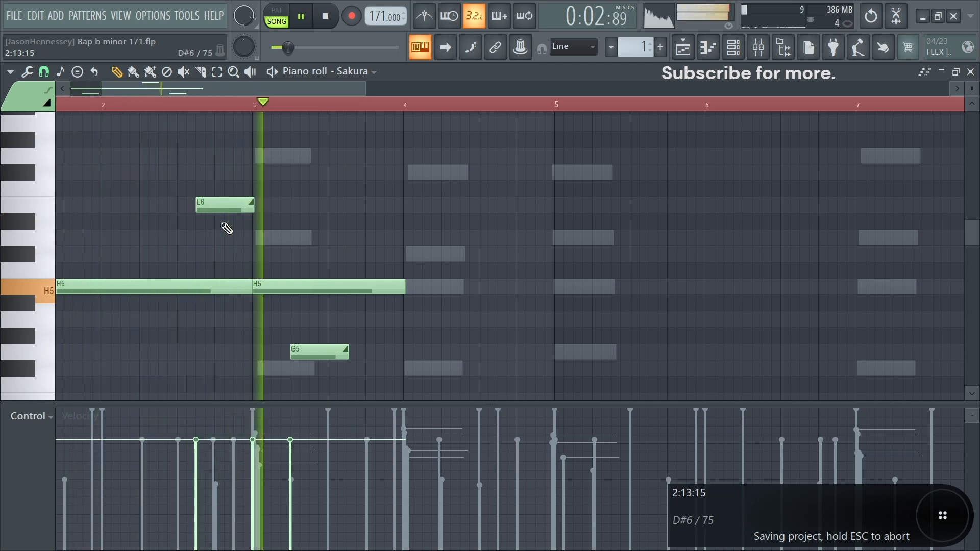
Choose Sakura's BL Ambient Flute preset from the Sonic Haiku Bank, save the project and close the plugin editor
scroll(308, 232, down, 3)
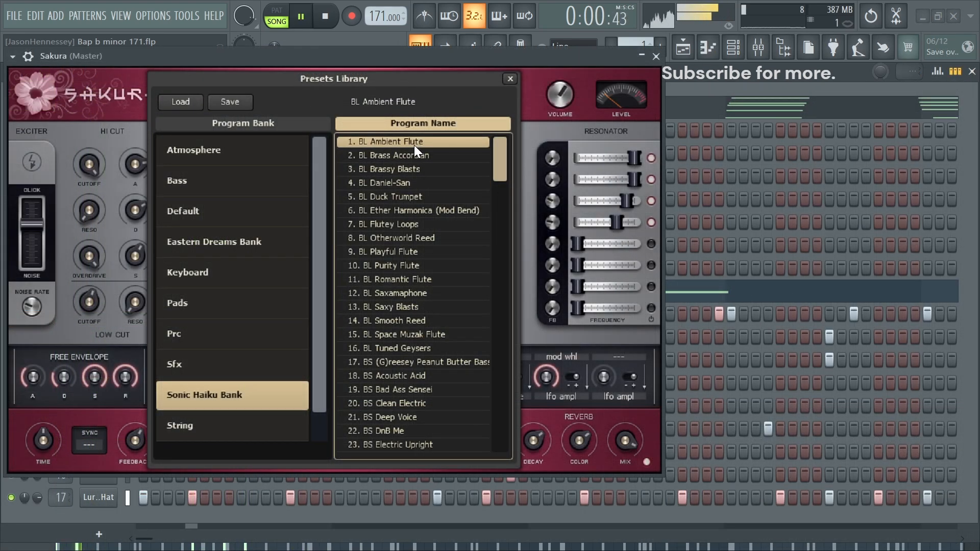
key(ctrl+s)
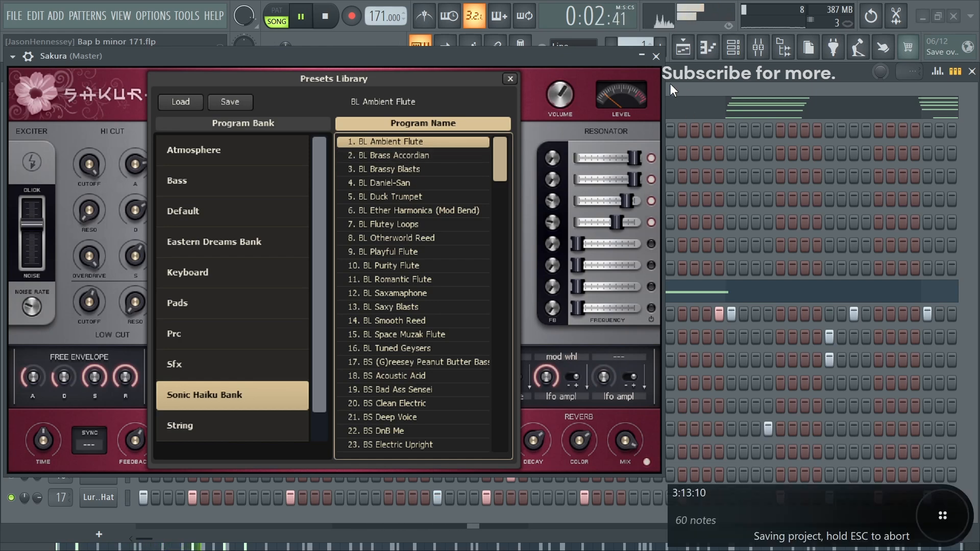
click(658, 56)
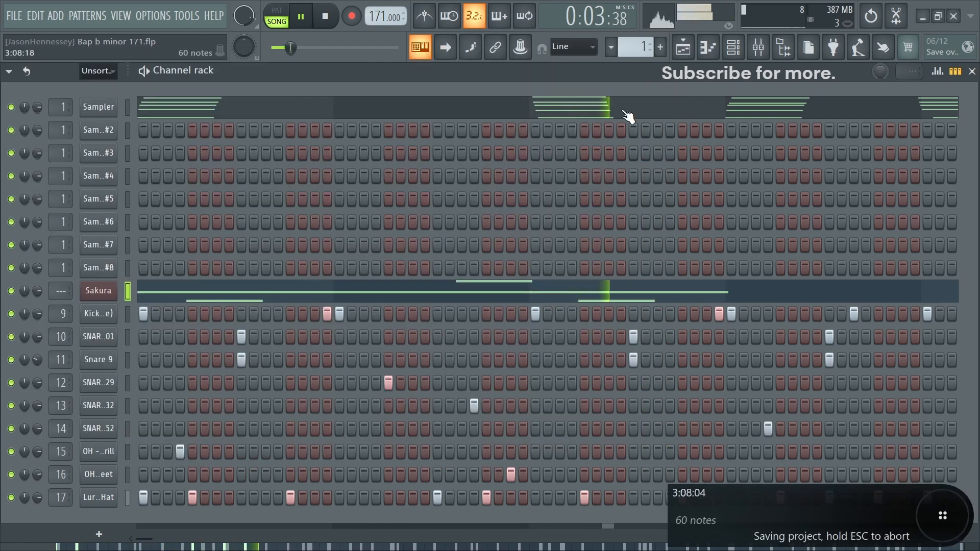
Lower the second G5 slide to F#5 in Sakura's melody and repeat the four-bar phrase from bar 5
click(417, 291)
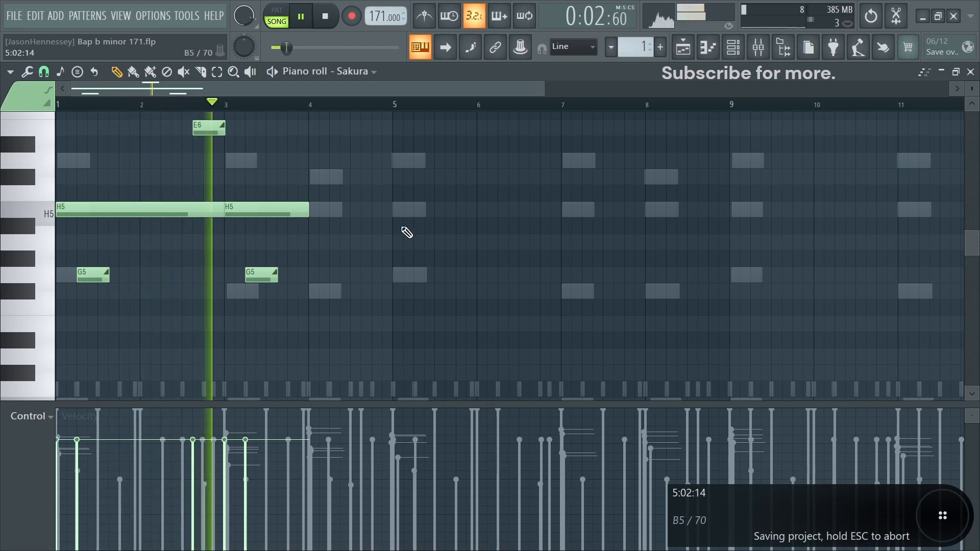
scroll(291, 240, down, 3)
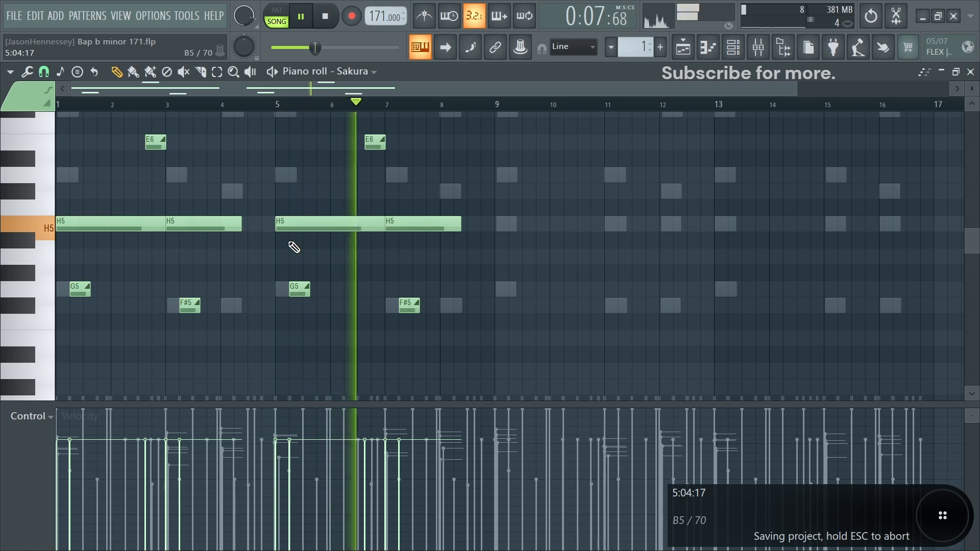
Consolidate the choir into an audio clip named Choir, setting its time stretching mode to Stretch and pitch range to 12
click(750, 48)
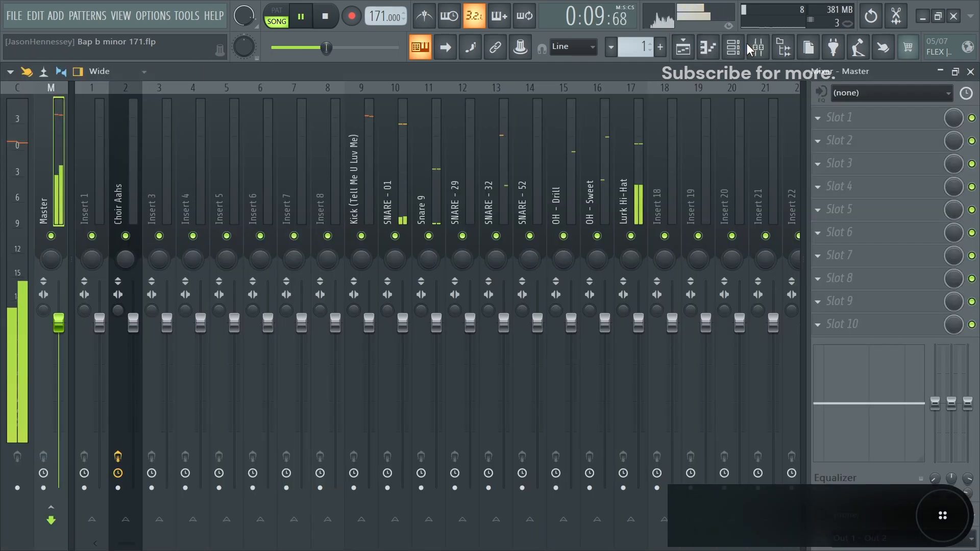
right_click(120, 245)
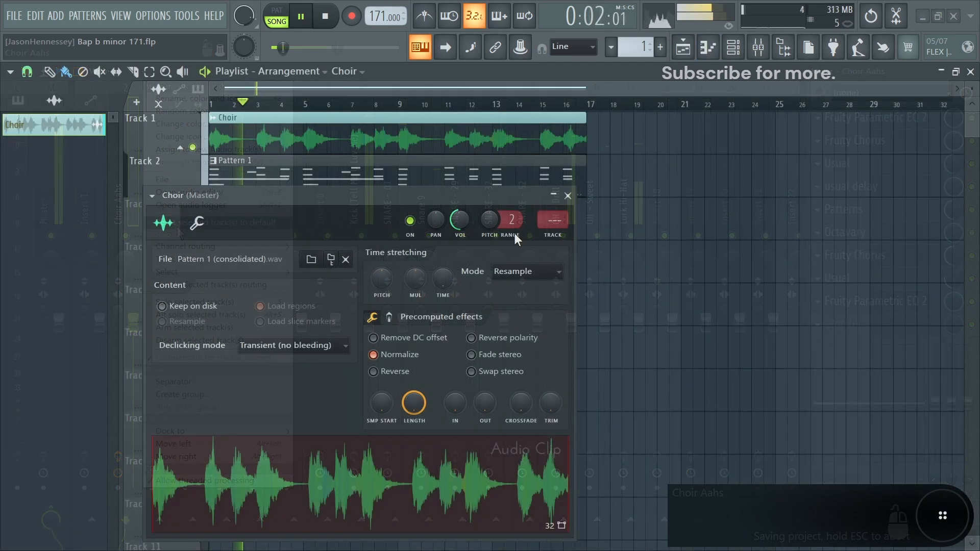
click(525, 272)
click(512, 307)
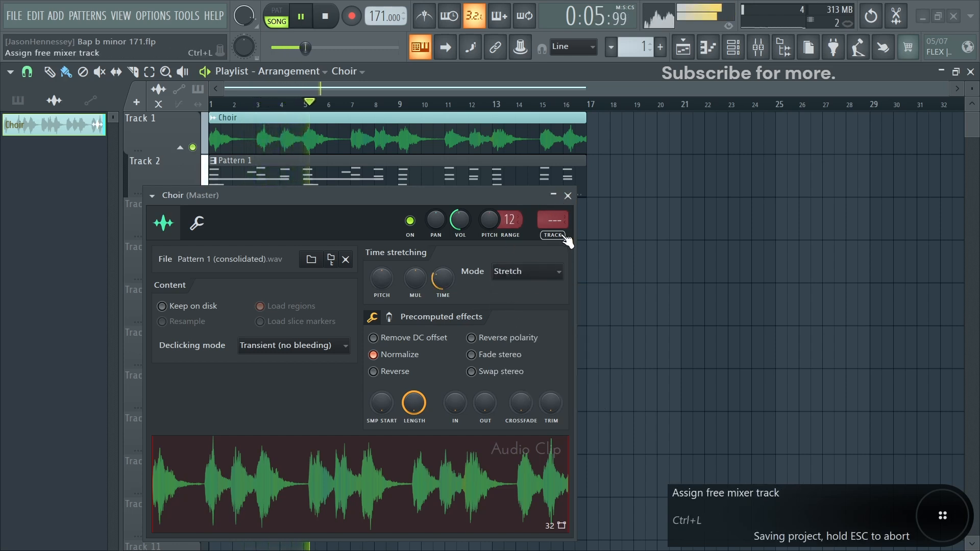
click(567, 195)
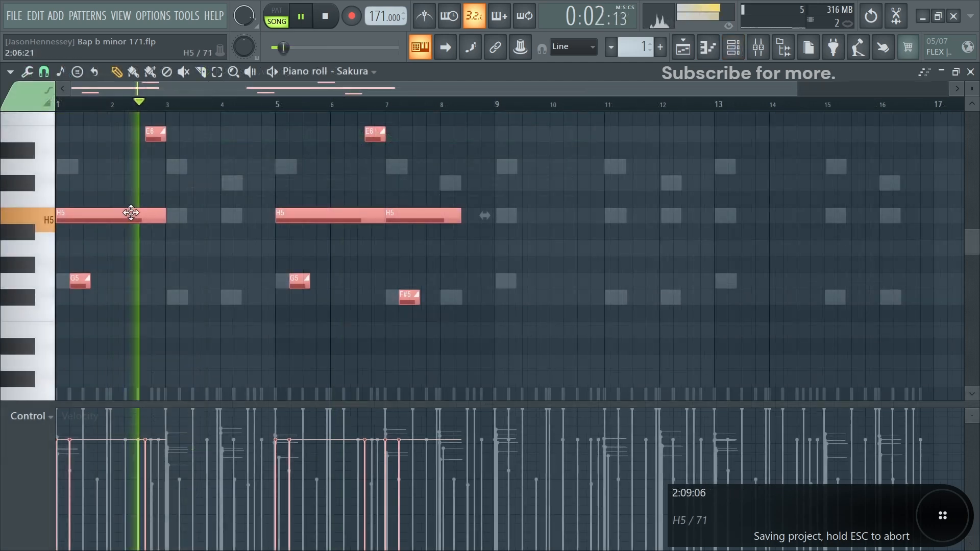
Remove the Sakura notes in bars 3 and 4 and repeat the eight-bar melody from bar 9
scroll(551, 258, down, 1)
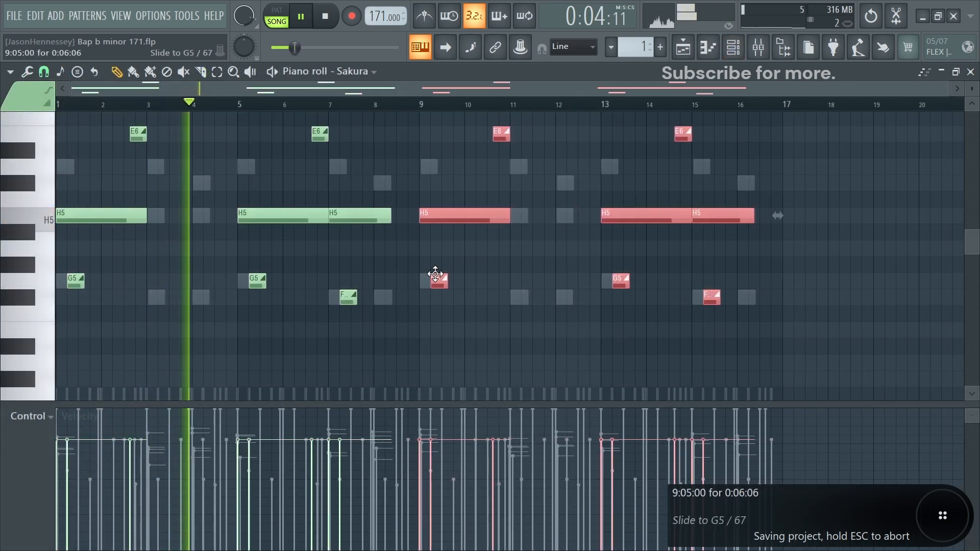
click(548, 290)
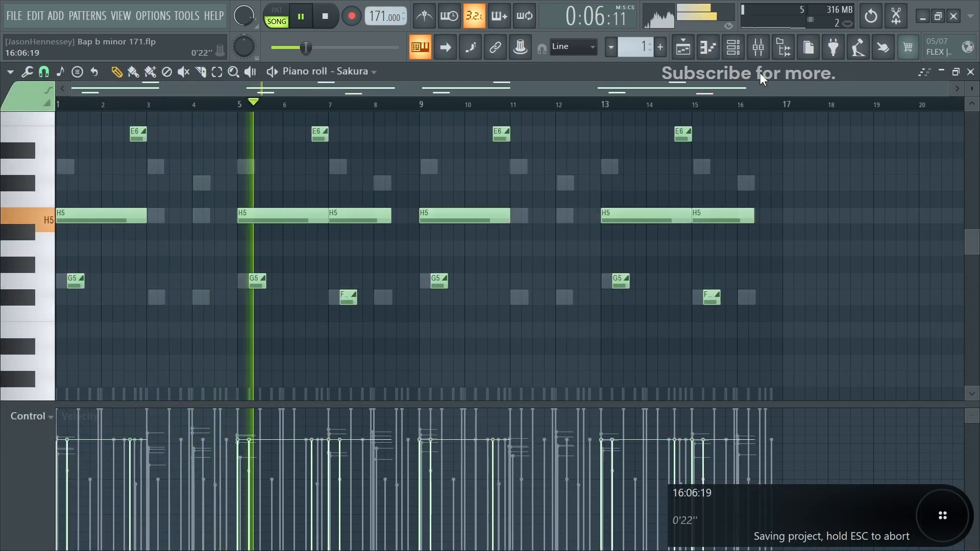
Route Sakura to mixer track 2 and add Fruity Parametric EQ 2 with a low cut and mid dips, including -4.9 dB at 2398 Hz
click(735, 49)
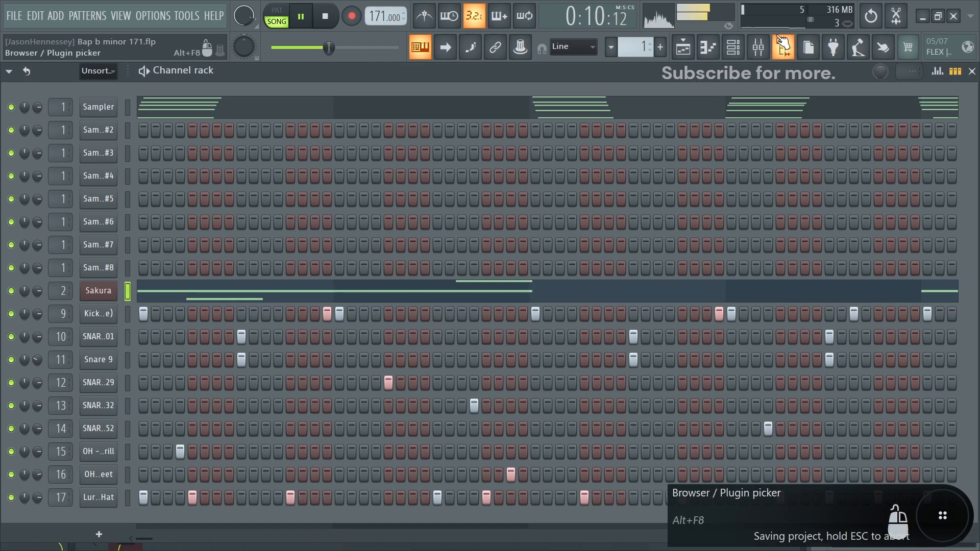
click(758, 47)
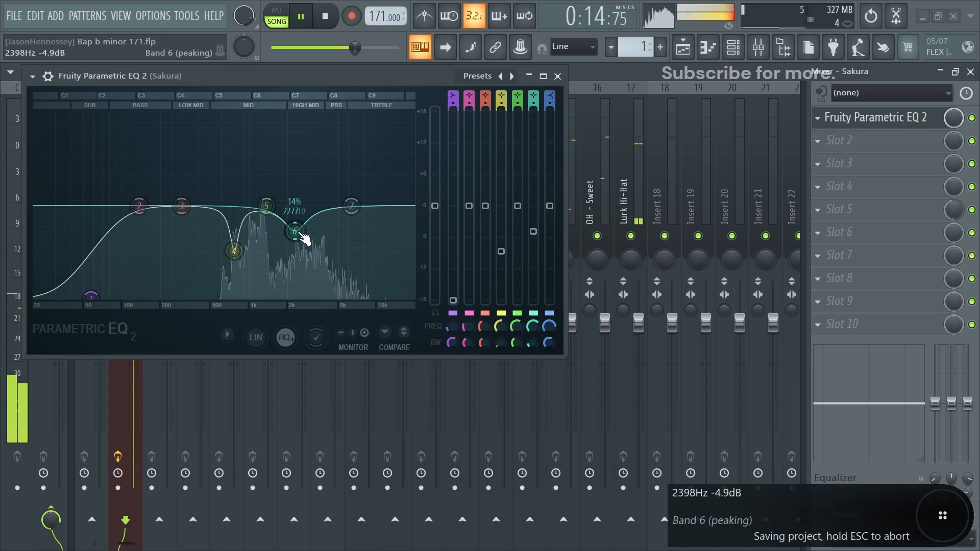
click(558, 76)
click(892, 147)
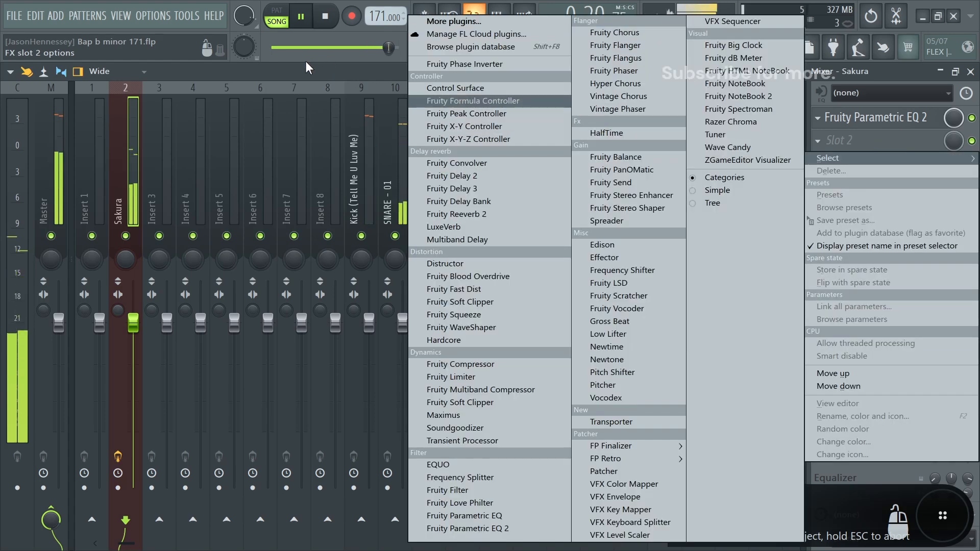
click(291, 68)
Delete the H5 note and the G5 and E6 slides in bars 5 and 6 of the Sakura melody
key(F9)
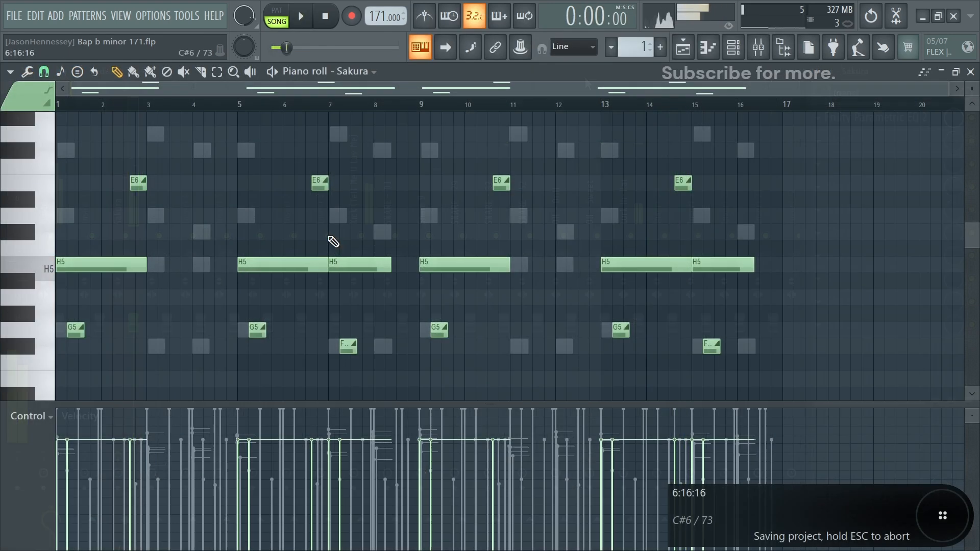
right_click(306, 264)
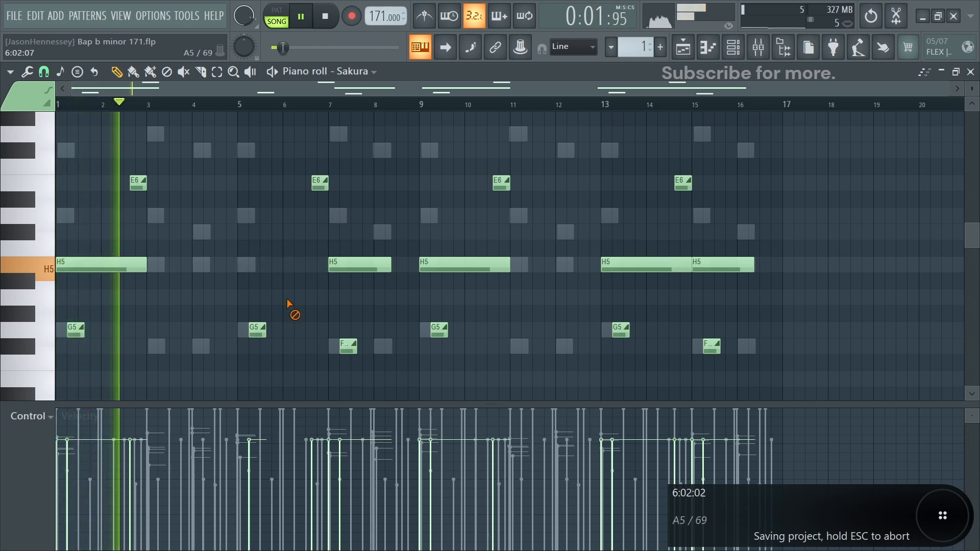
right_click(258, 331)
right_click(320, 182)
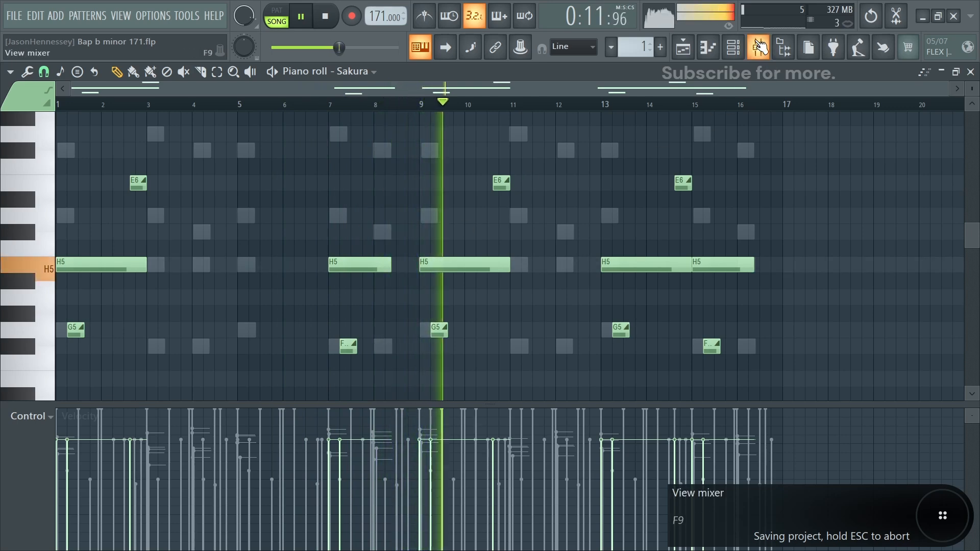
Add Fruity Limiter and Gross Beat to the Sakura mixer track and select Gross Beat's 2 Beat Gate volume slot
click(758, 47)
click(867, 118)
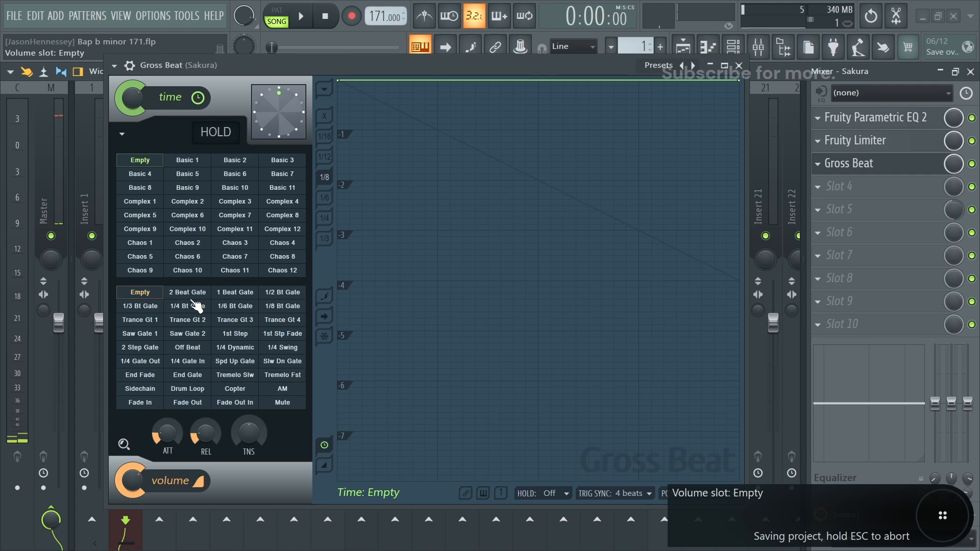
click(189, 294)
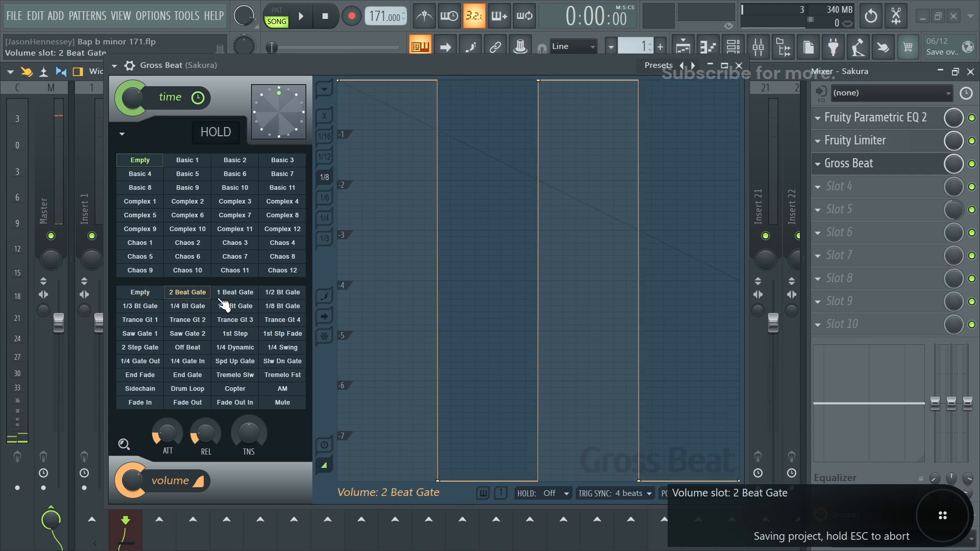
Switch Gross Beat to the 1 Beat Gate volume slot and add a second Fruity Parametric EQ 2 to Sakura with a band 4 dip
click(251, 299)
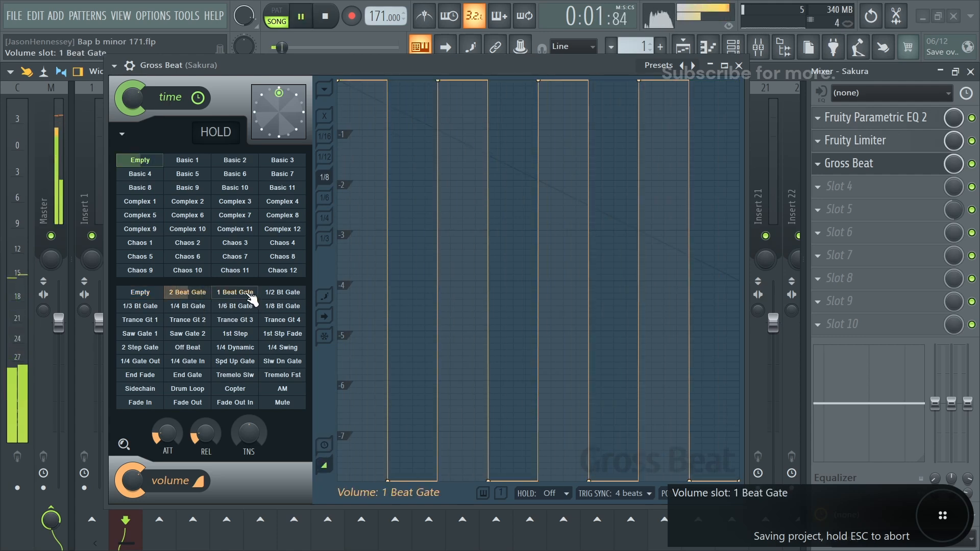
key(space)
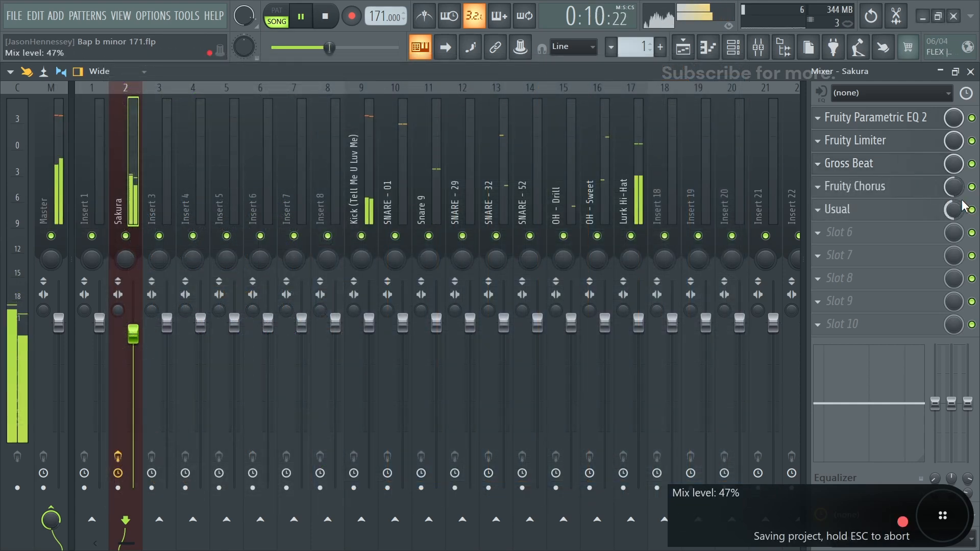
click(842, 240)
click(462, 527)
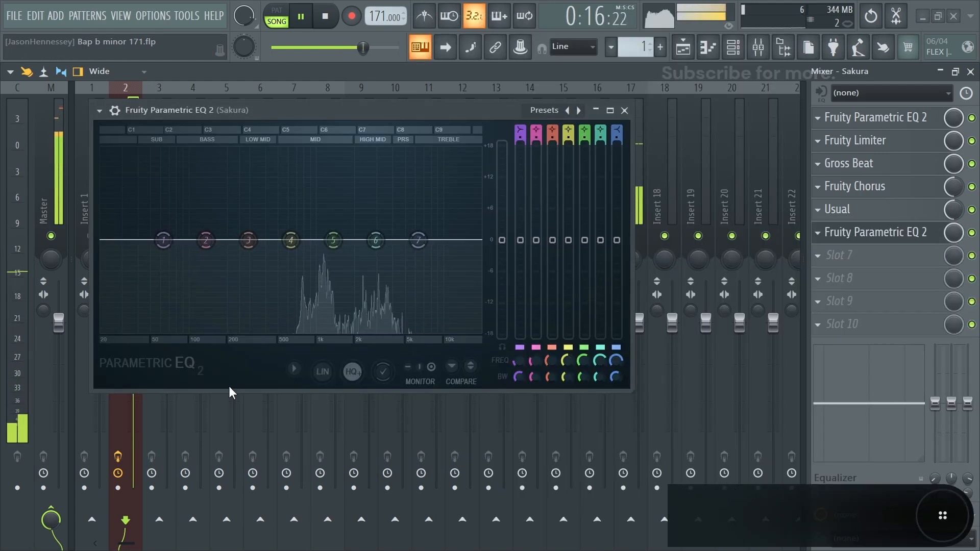
drag(291, 240, 355, 266)
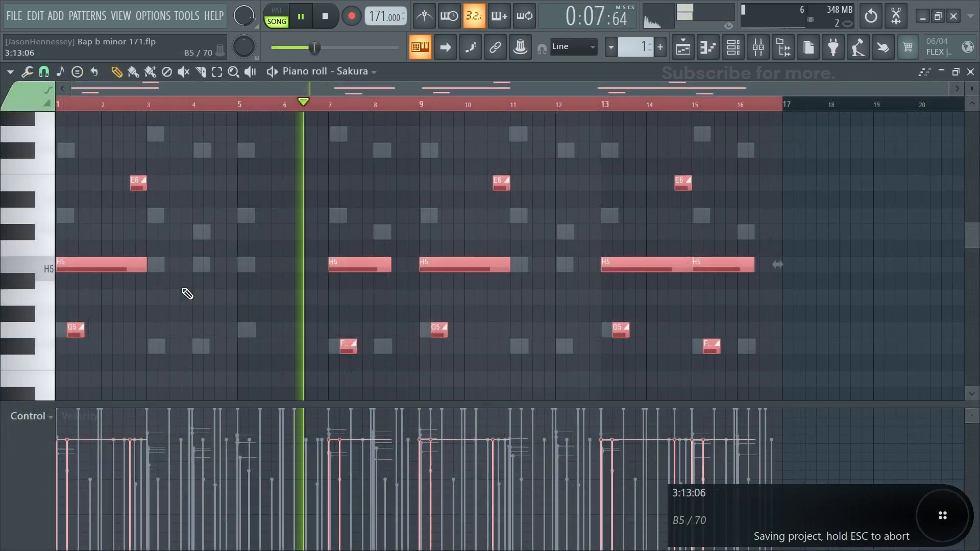
Randomize the Sakura notes' levels with the Bipolar option and loosen their timing with the quantize tool
key(alt+r)
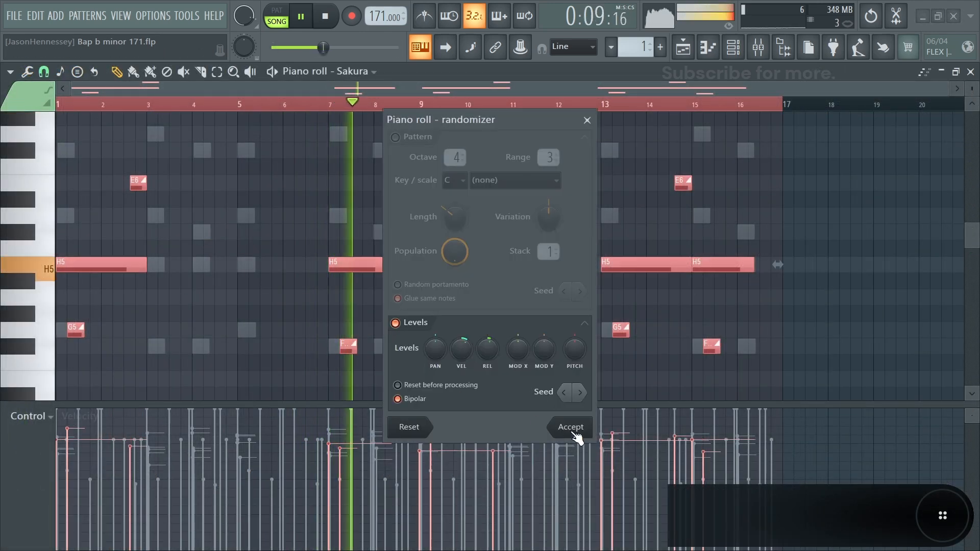
click(571, 428)
key(alt+q)
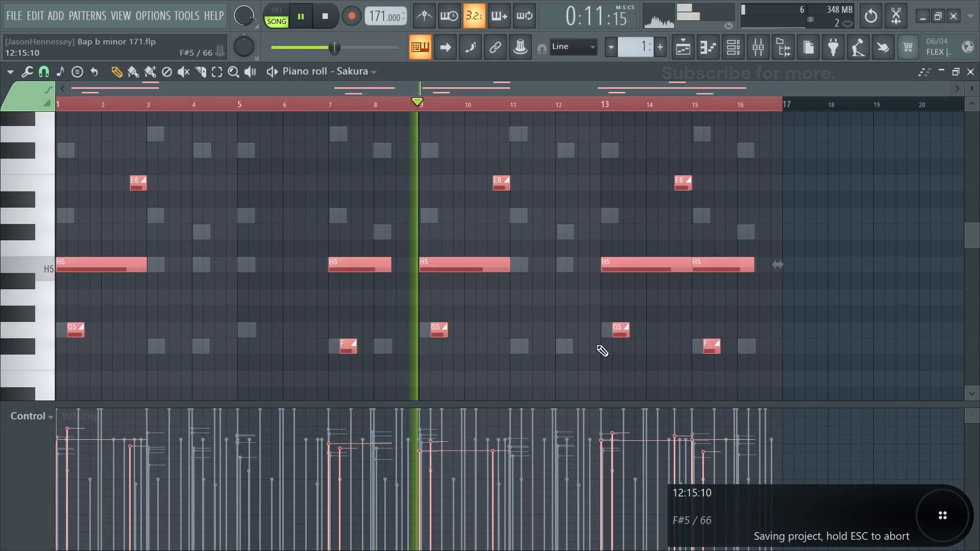
click(565, 377)
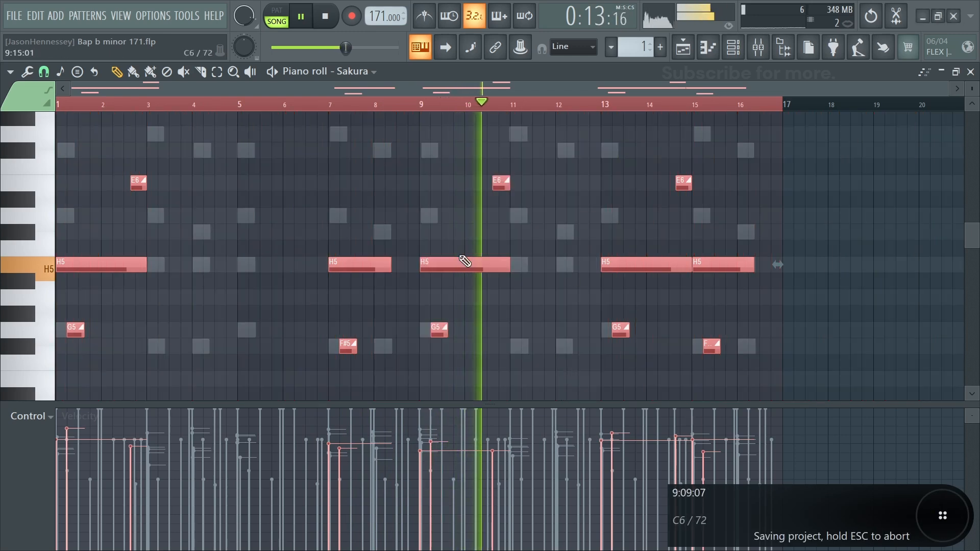
scroll(713, 210, up, 3)
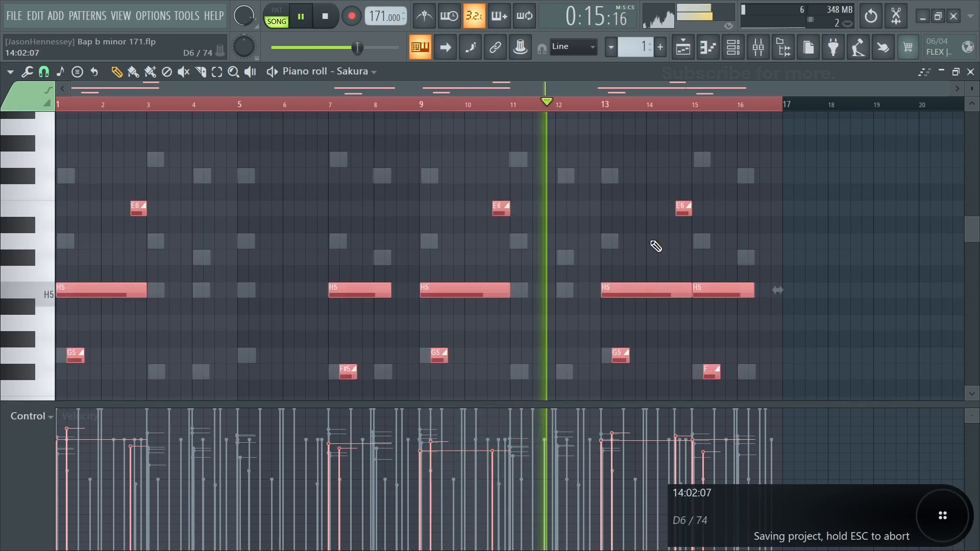
key(ctrl+d)
Paste the Sakura melody into the Sampler #2 channel of the channel rack
click(783, 47)
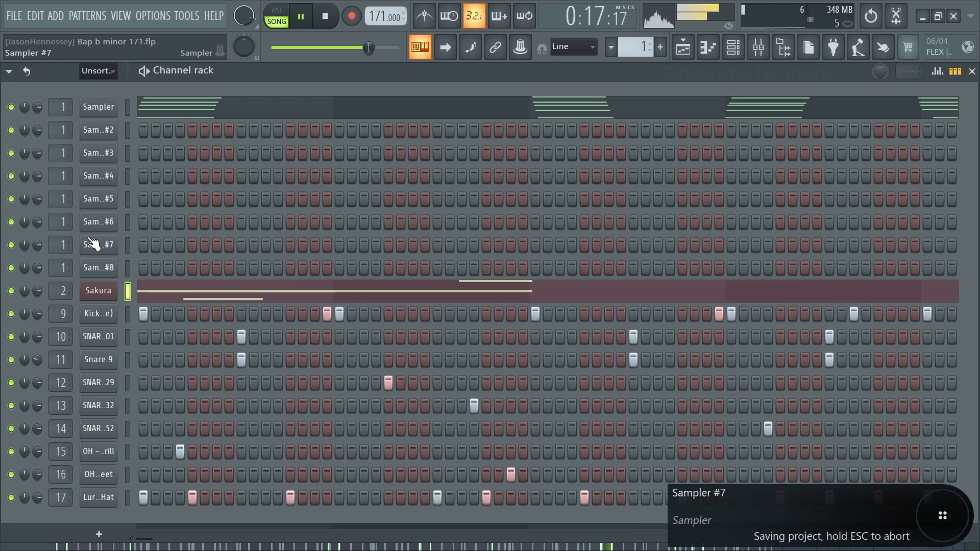
click(128, 130)
key(ctrl+v)
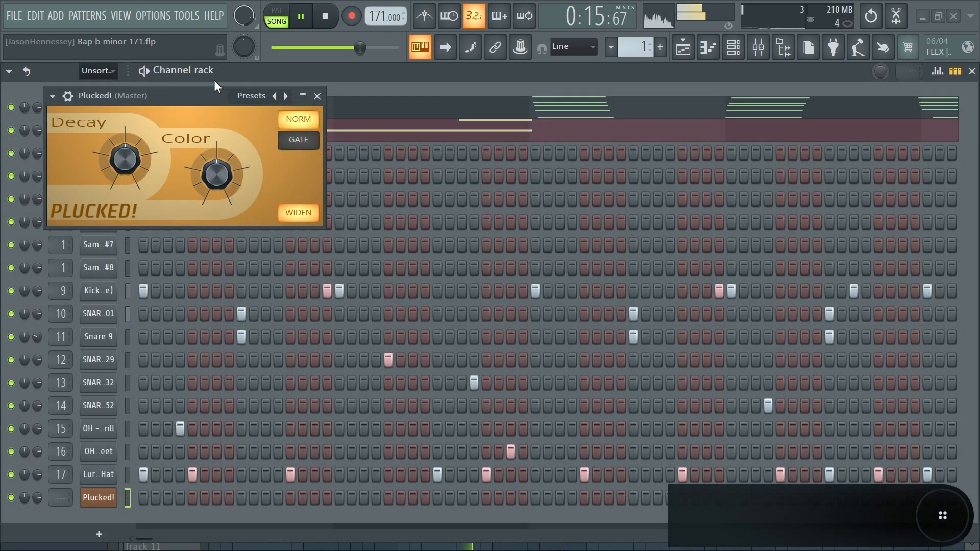
Save the project and move the Plucked! channel up to sit between Sampler #8 and the kick
drag(189, 100, 343, 100)
key(ctrl+s)
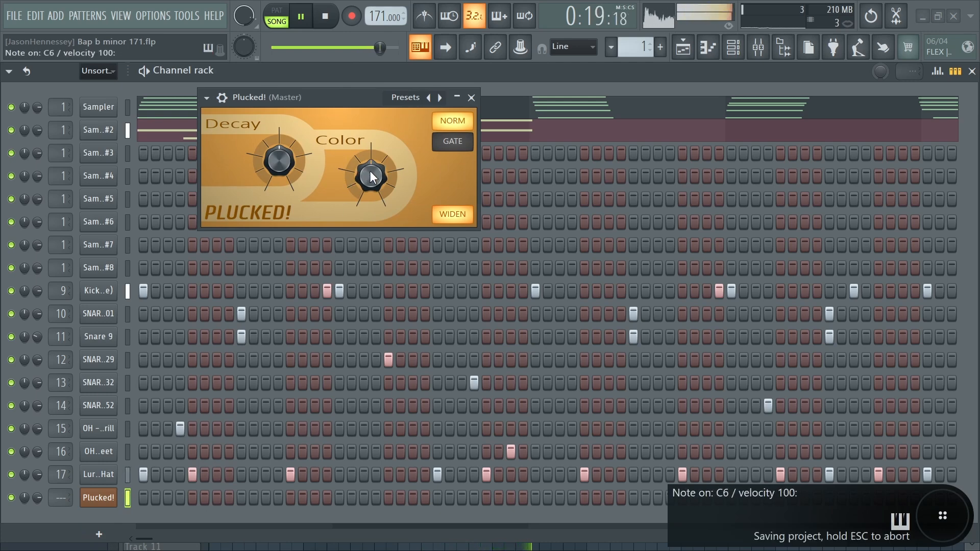
click(471, 98)
key(alt+Up)
key(alt+Up)
key(alt+Up)
key(alt+Up)
key(alt+Up)
key(alt+Up)
key(alt+Up)
key(alt+Up)
key(alt+Up)
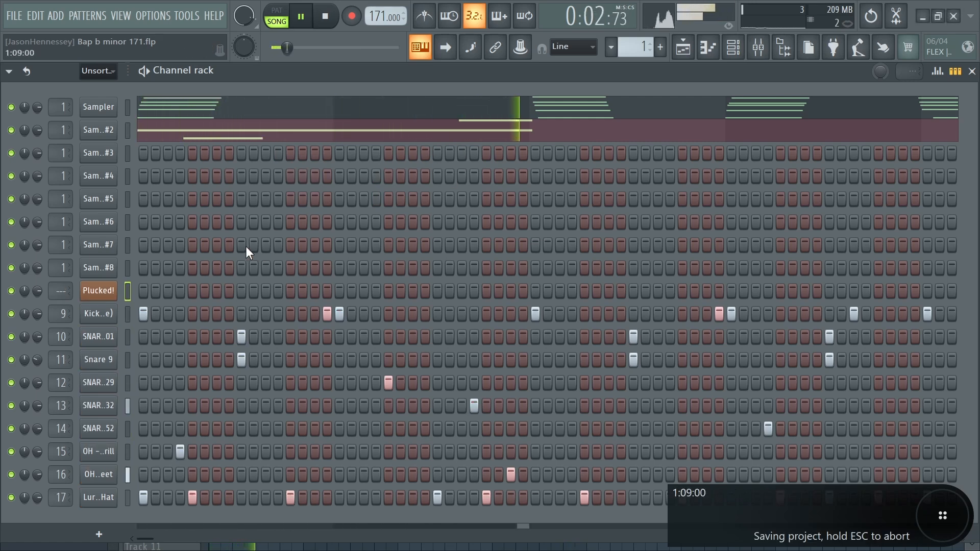
Write a 16-bar Plucked! part in its piano roll, alternating long H5 and F#5 notes every two bars
right_click(113, 290)
click(142, 285)
key(space)
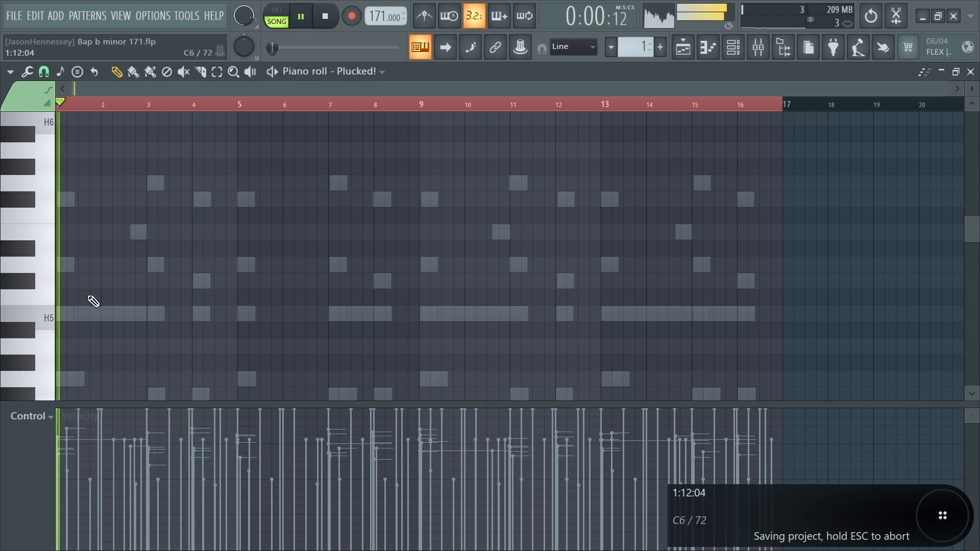
key(space)
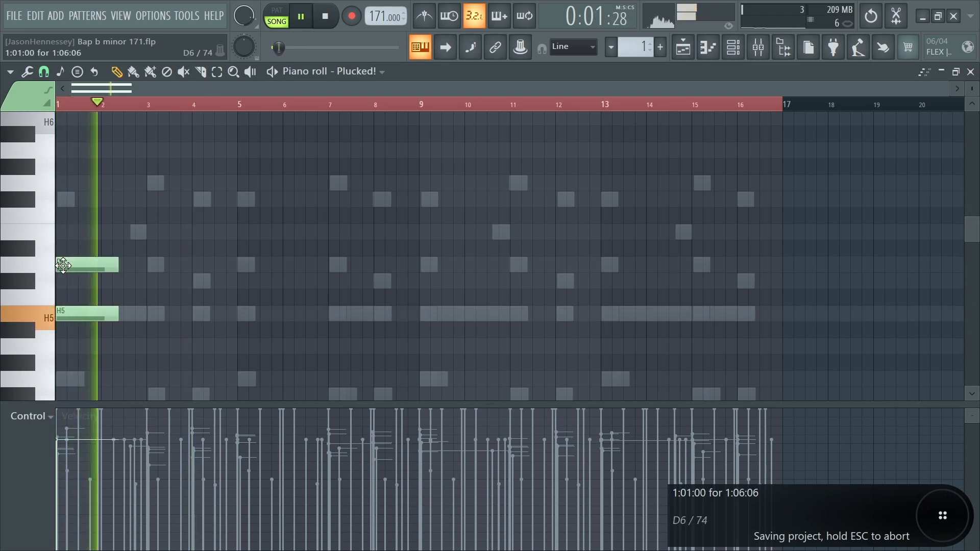
key(space)
key(space)
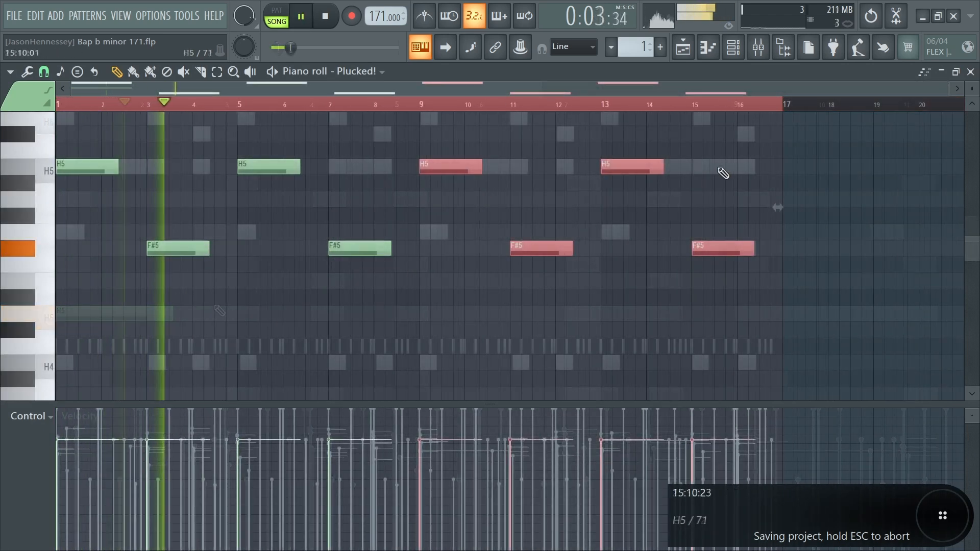
Duplicate all the Plucked! notes and transpose them down one octave
key(ctrl+a)
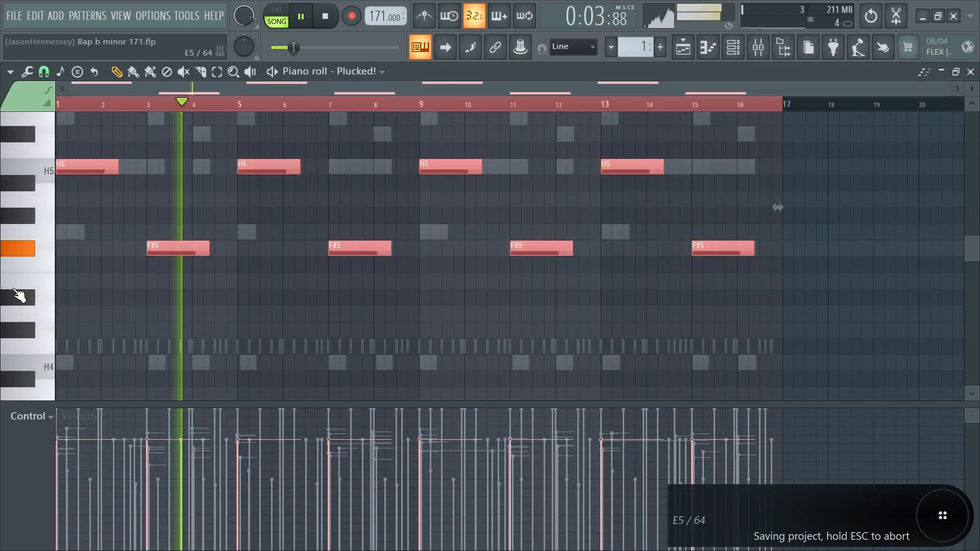
key(ctrl+c)
key(ctrl+v)
key(ctrl+Down)
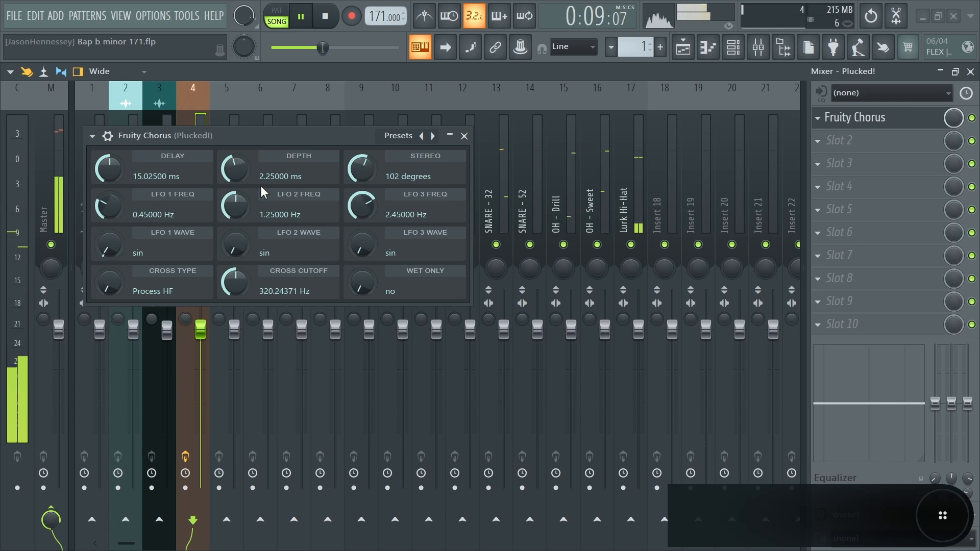
Set the Plucked! track's Fruity Chorus depth to 1.054 ms and add Fruity WaveShaper with a bent curve
drag(235, 169, 185, 192)
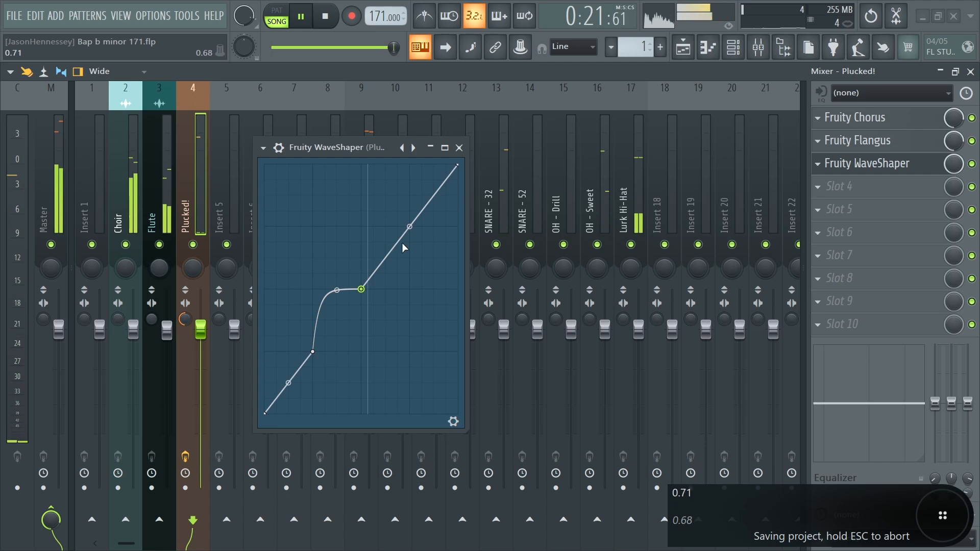
click(453, 421)
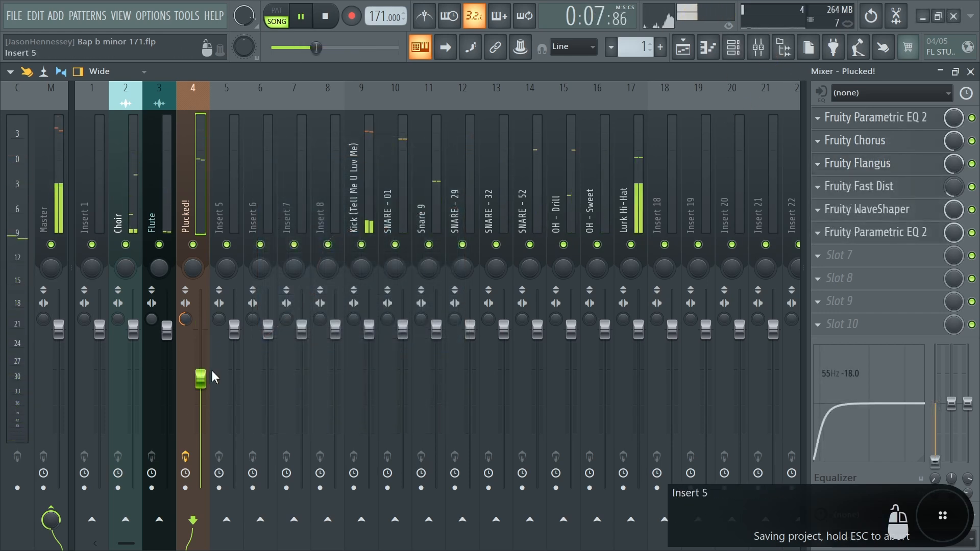
Raise the Plucked! mixer track's volume slightly and replay the song from the start
drag(200, 378, 200, 371)
key(space)
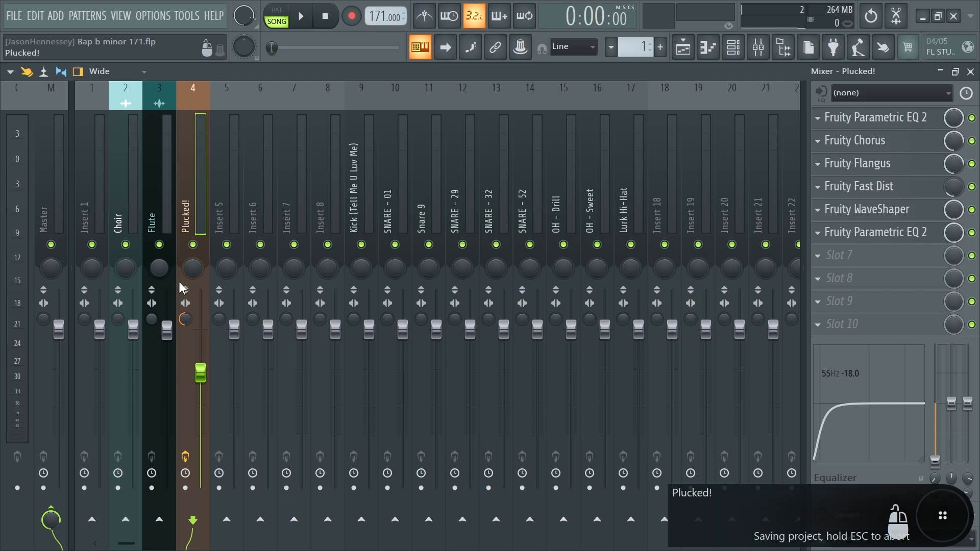
key(space)
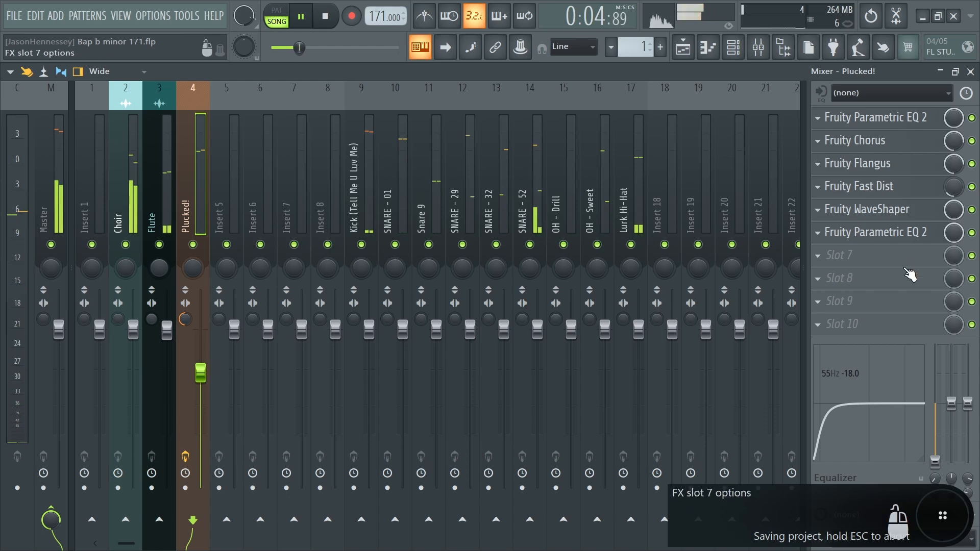
Add Fruity Delay 2 with an adjusted feedback cutoff and another Fruity Chorus at 73 degrees stereo to the Plucked! track
click(912, 258)
click(433, 184)
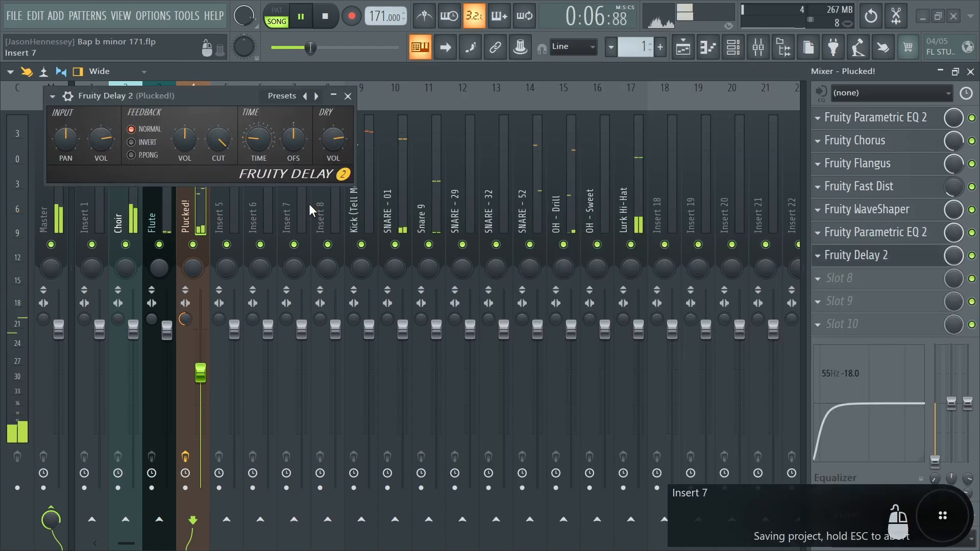
drag(218, 137, 218, 153)
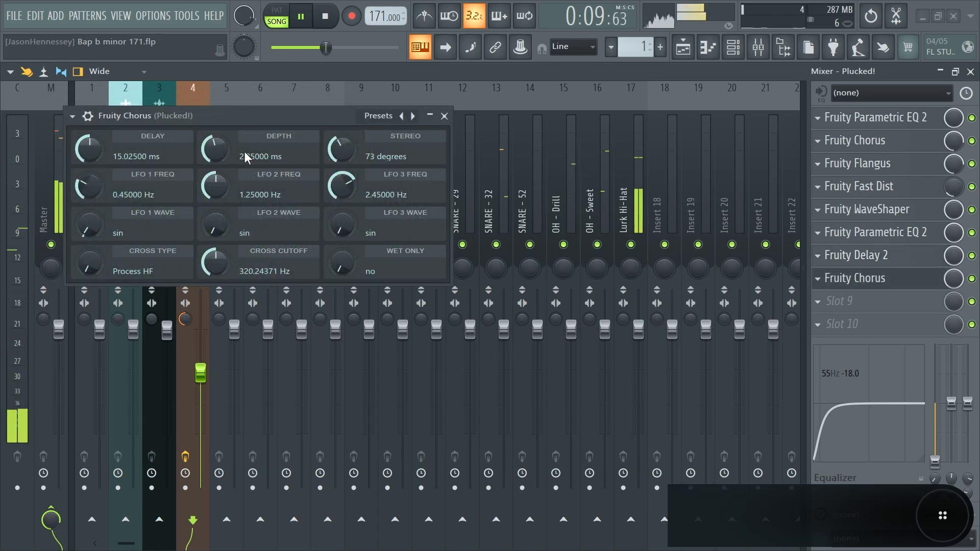
click(444, 115)
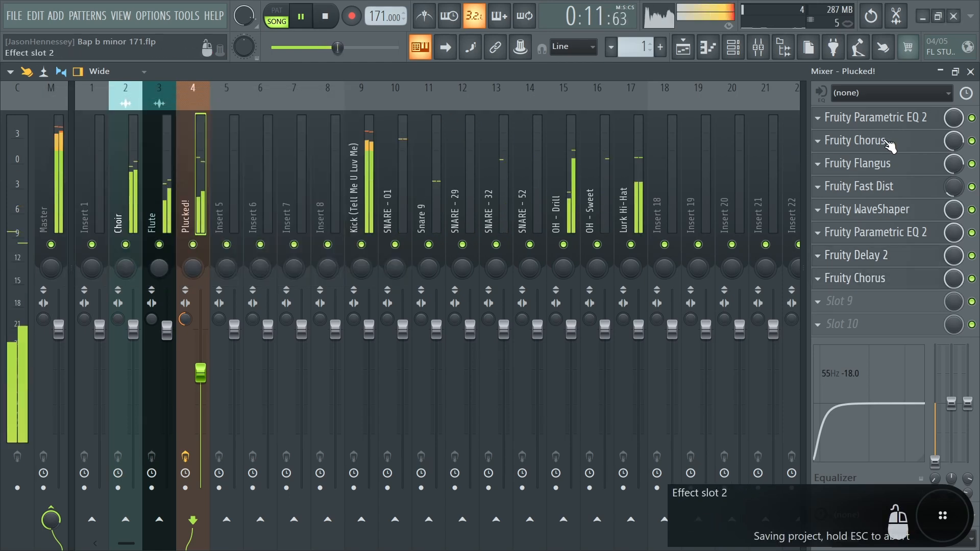
click(886, 142)
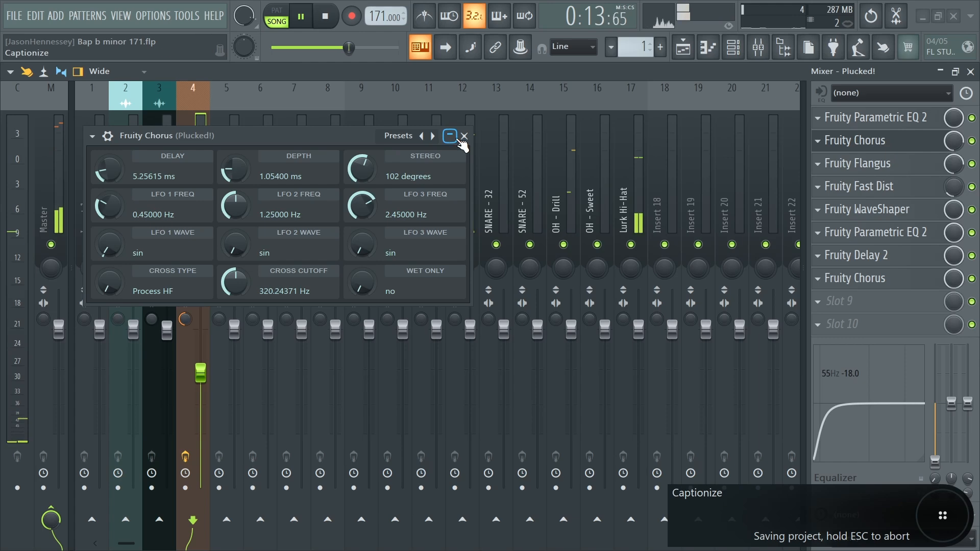
click(463, 136)
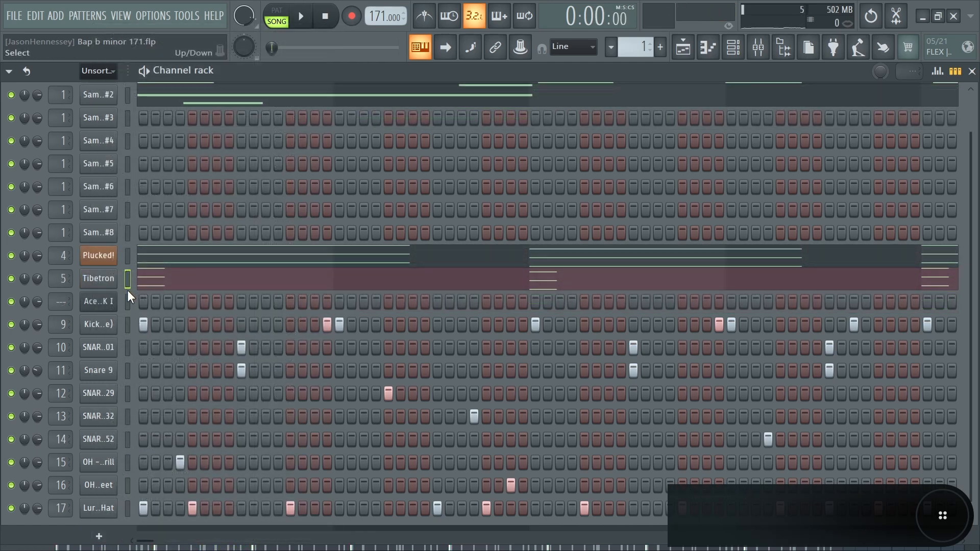
Give the Ace Nylon MK I channel the same chord notes as Tibetron and adjust its mixer track's stereo separation
click(127, 301)
key(space)
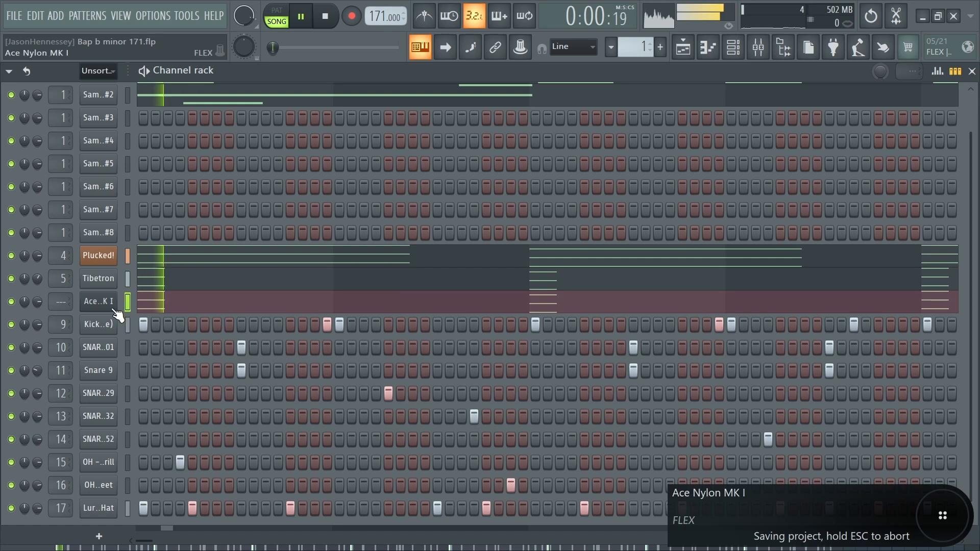
click(175, 306)
scroll(350, 300, up, 4)
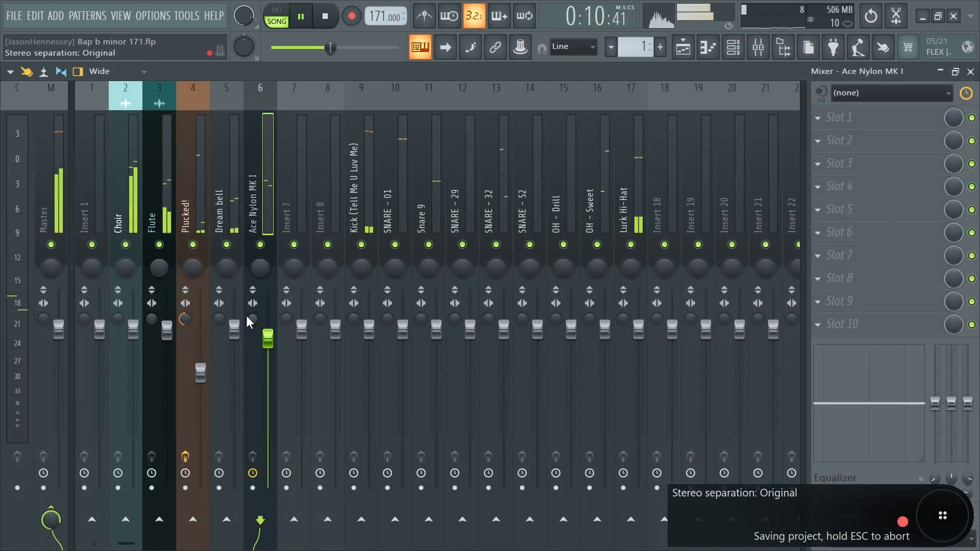
drag(252, 319, 252, 346)
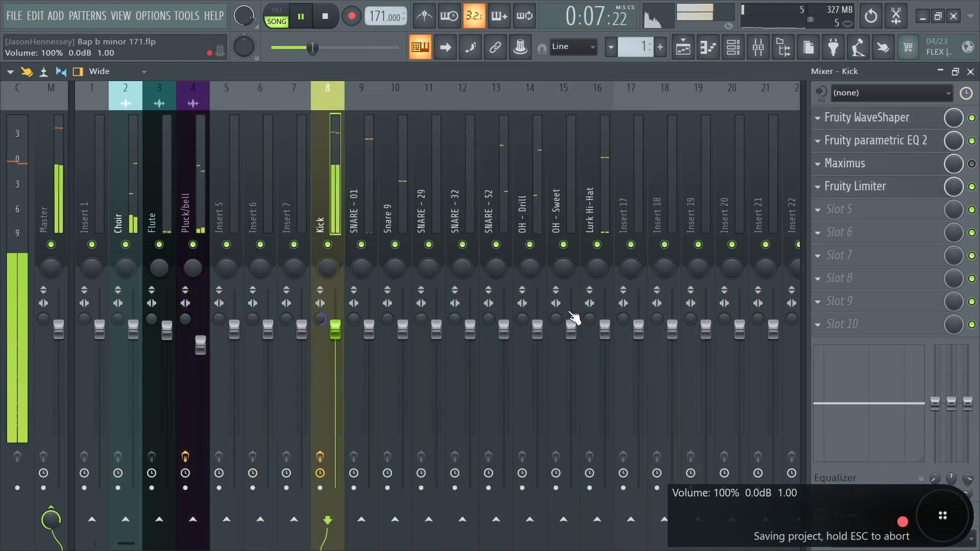
Stop playback and examine the kick track's Fruity WaveShaper, parametric EQ 2 and Fruity Limiter settings
key(space)
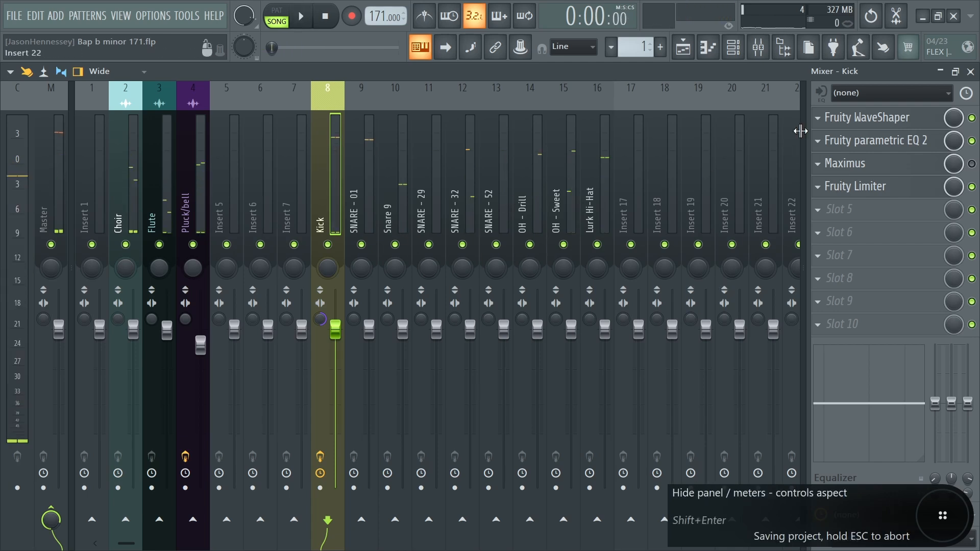
click(870, 121)
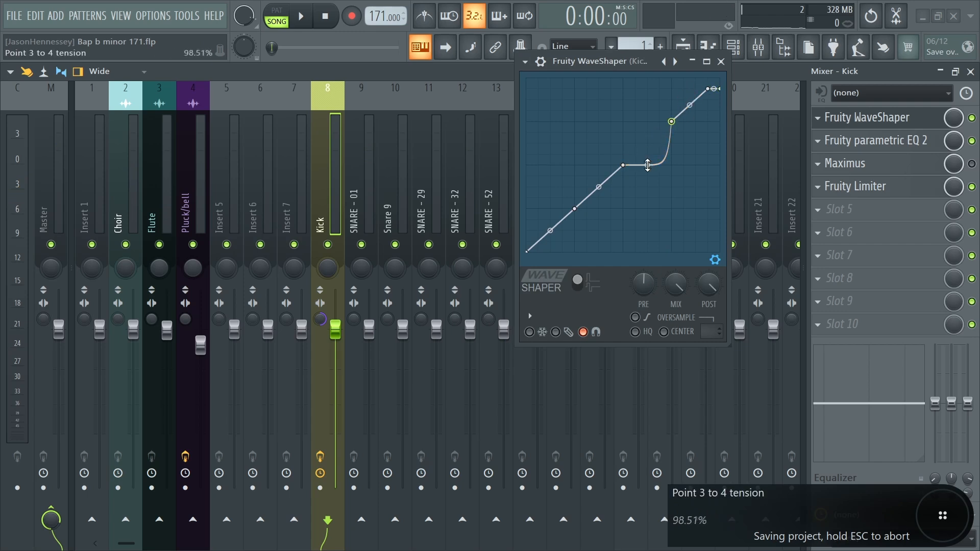
click(721, 61)
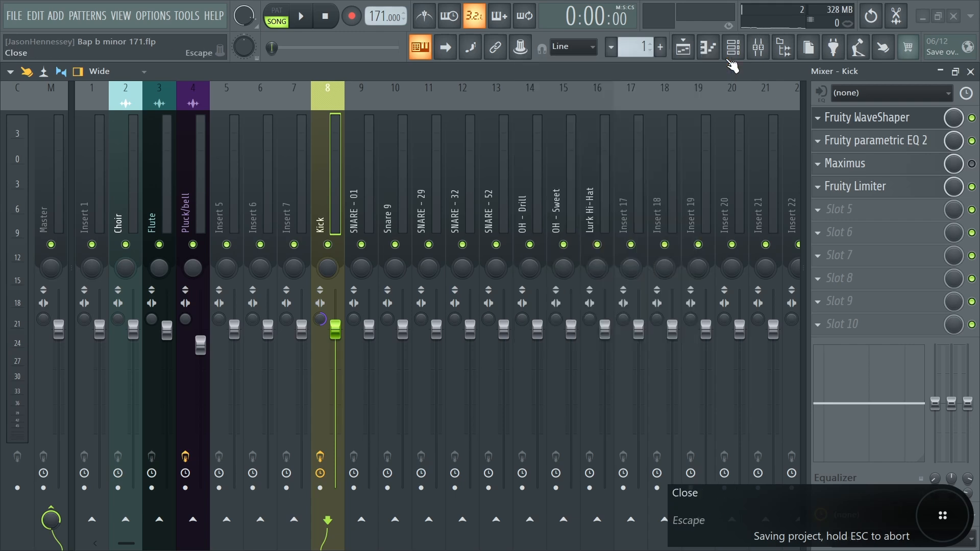
click(905, 140)
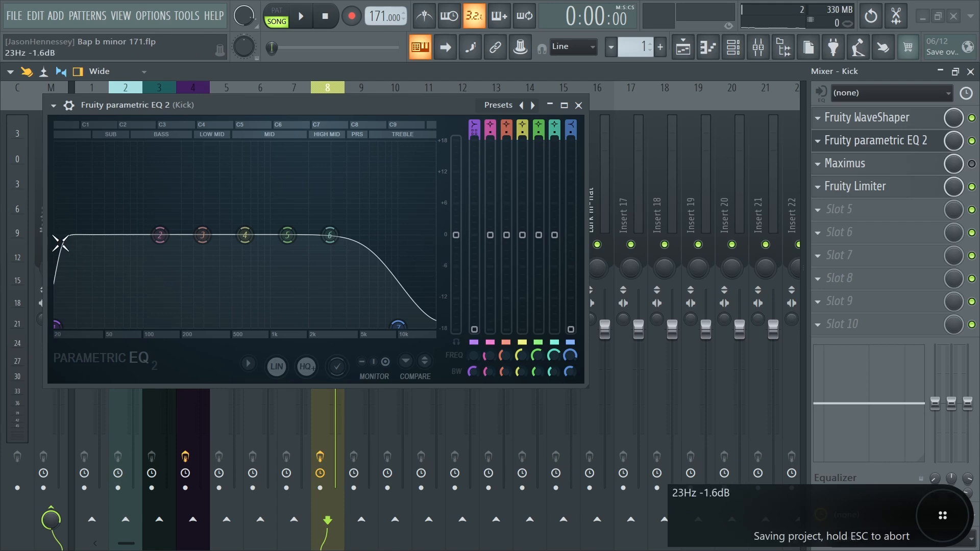
click(578, 105)
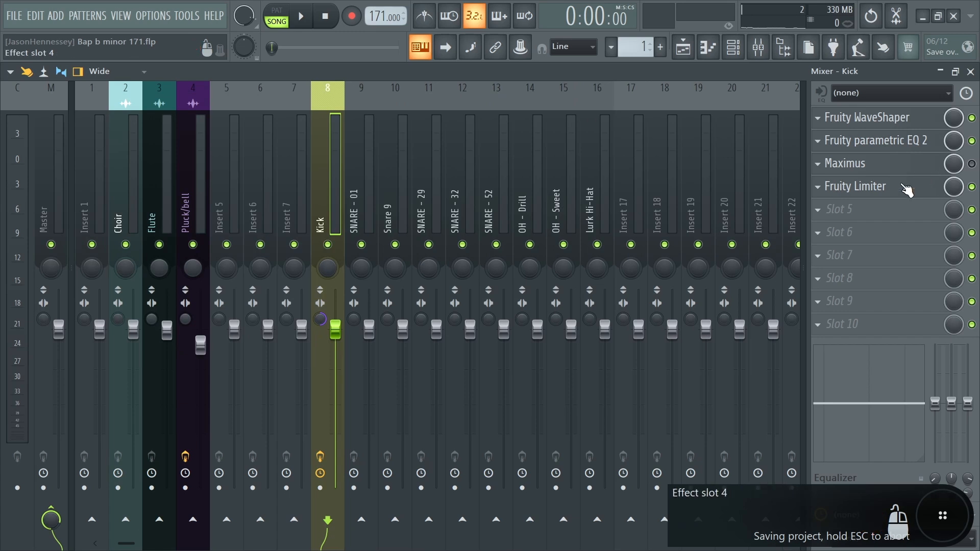
click(906, 188)
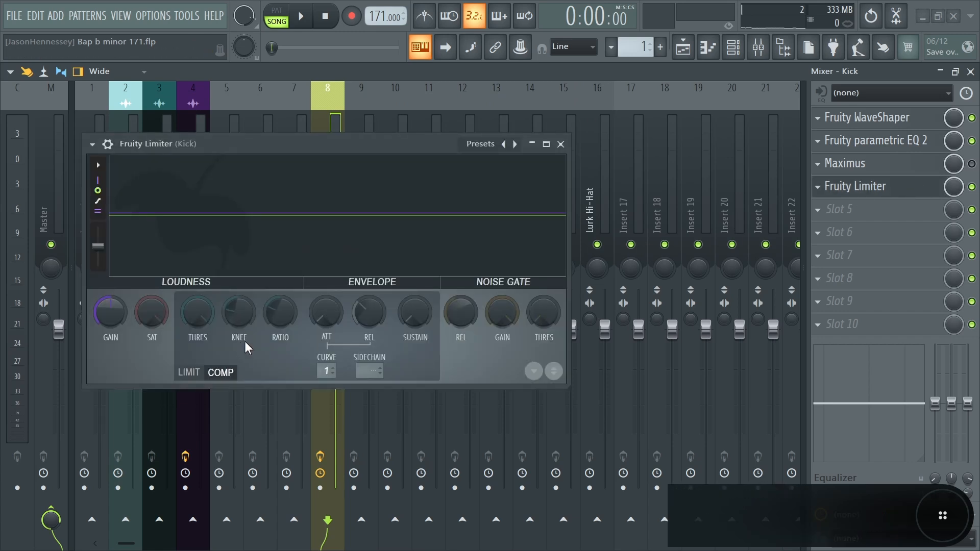
Adjust the gain of the kick track's Fruity Limiter to about 0.5 dB
scroll(104, 321, up, 2)
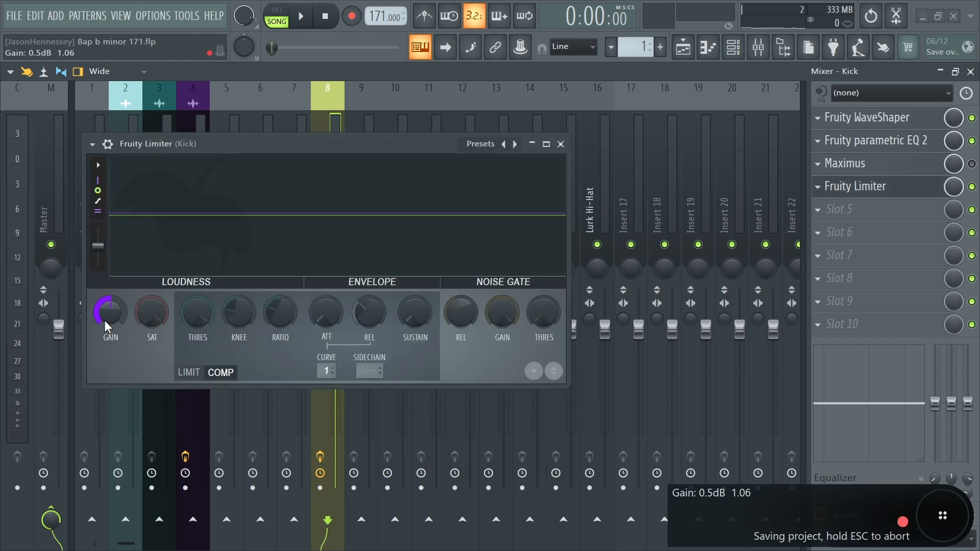
scroll(103, 320, up, 2)
Place a half-bar H3 note at the start of bar 1 for the 5String BopBass Picked channel and play the song
key(F6)
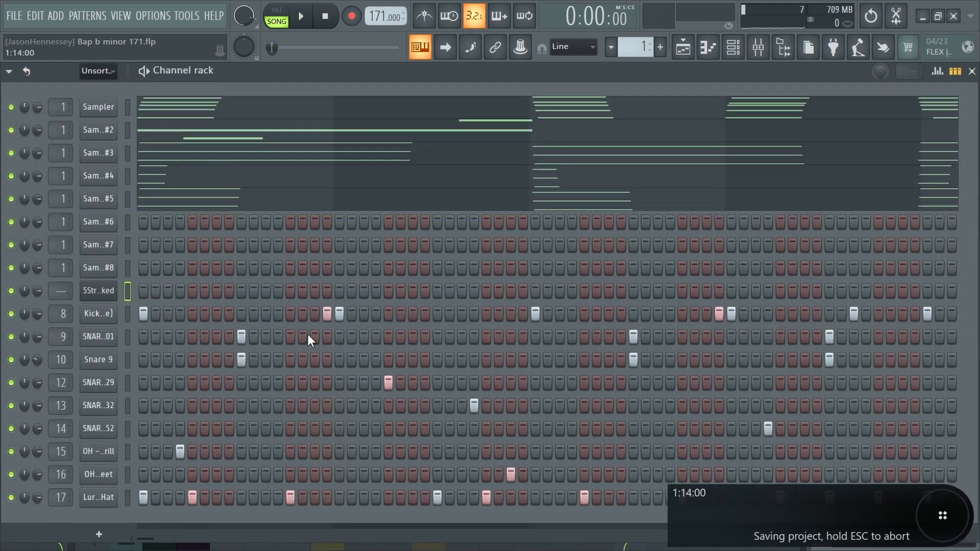
right_click(126, 292)
click(141, 291)
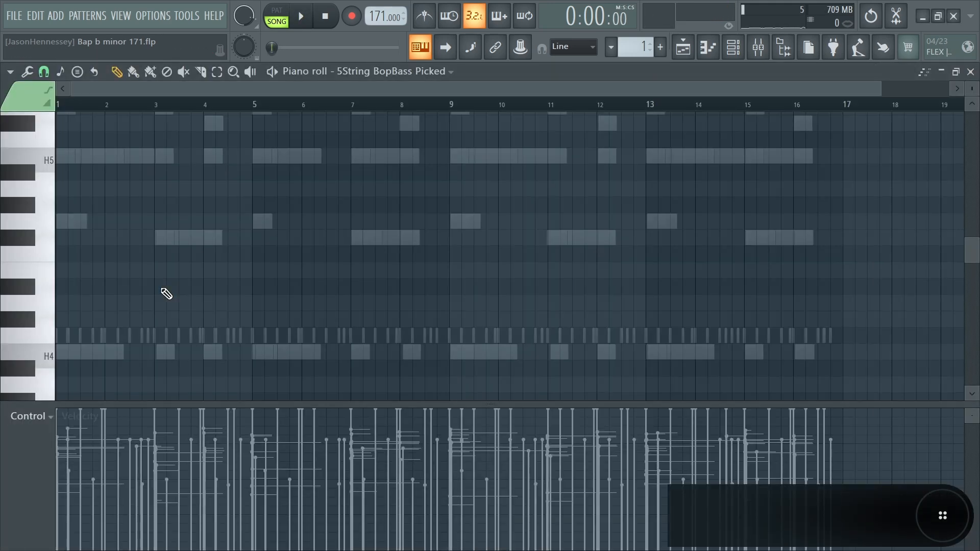
drag(127, 292, 6, 362)
key(space)
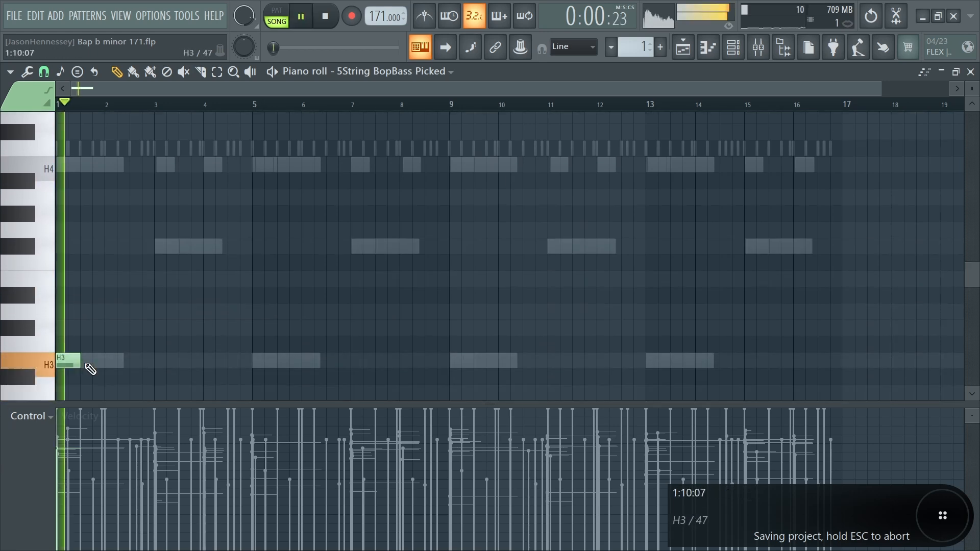
Continue the bass phrase with short F#4, D5 and H4 notes across bars 3 and 4
ctrl+scroll(147, 321, up, 3)
key(space)
click(241, 240)
key(space)
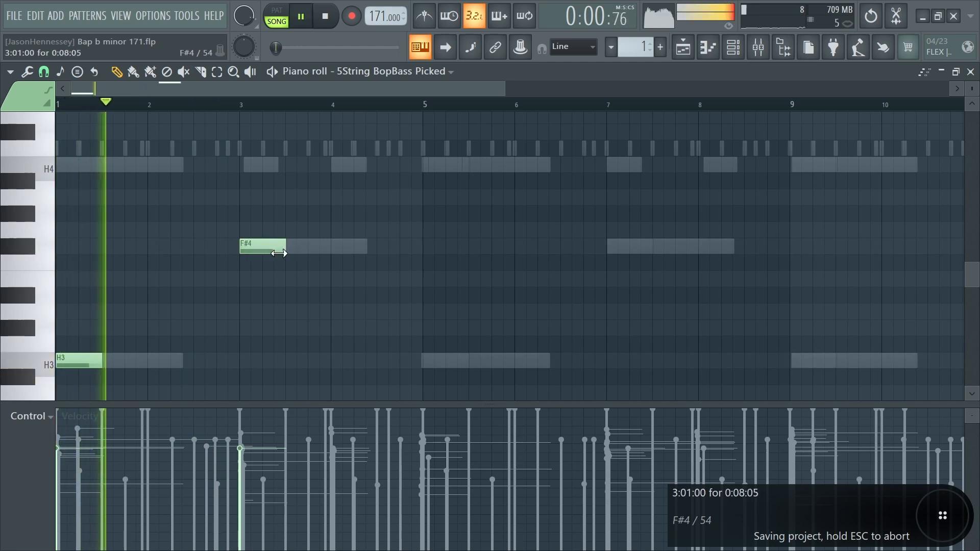
click(267, 360)
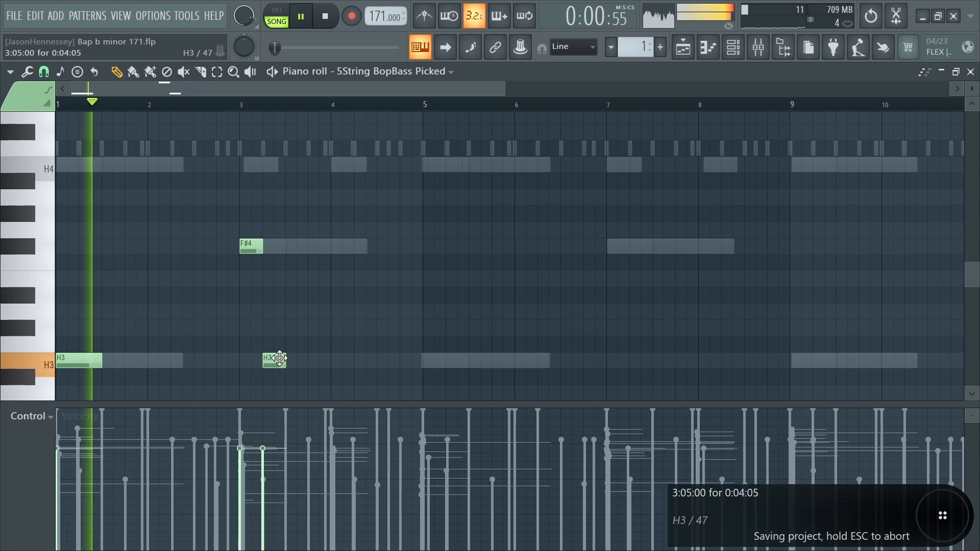
scroll(275, 342, up, 4)
scroll(509, 223, up, 2)
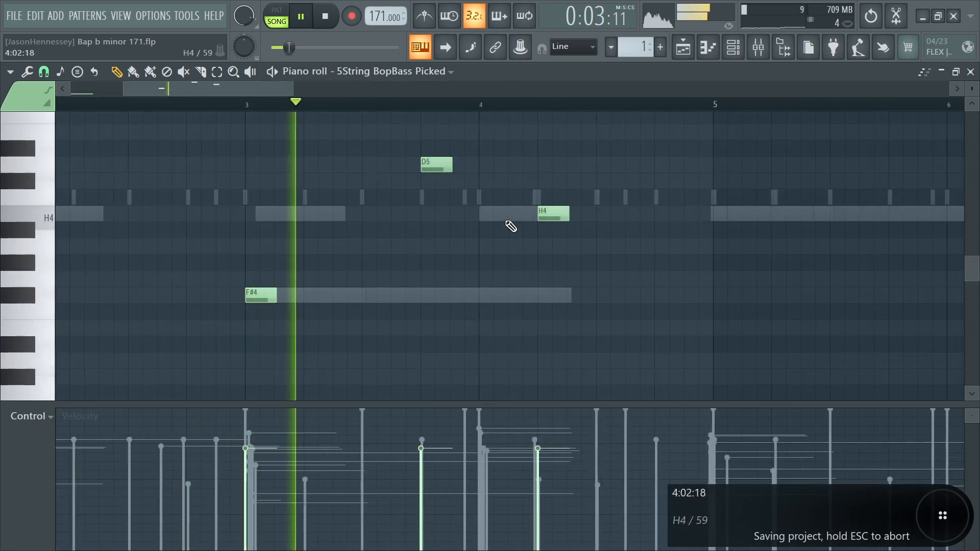
Repeat the bass phrase through bar 16, with the copies aligned to bars 5, 9 and 13
key(space)
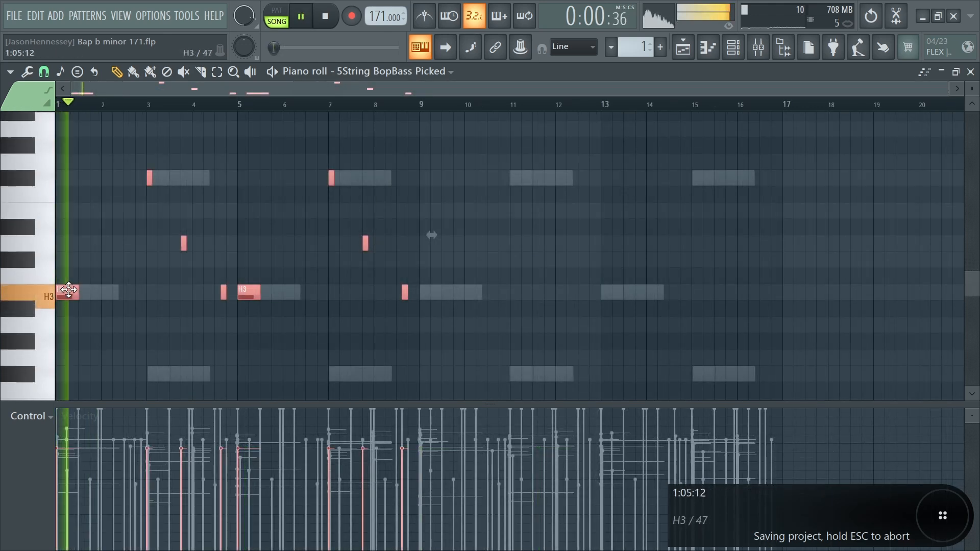
key(ctrl+b)
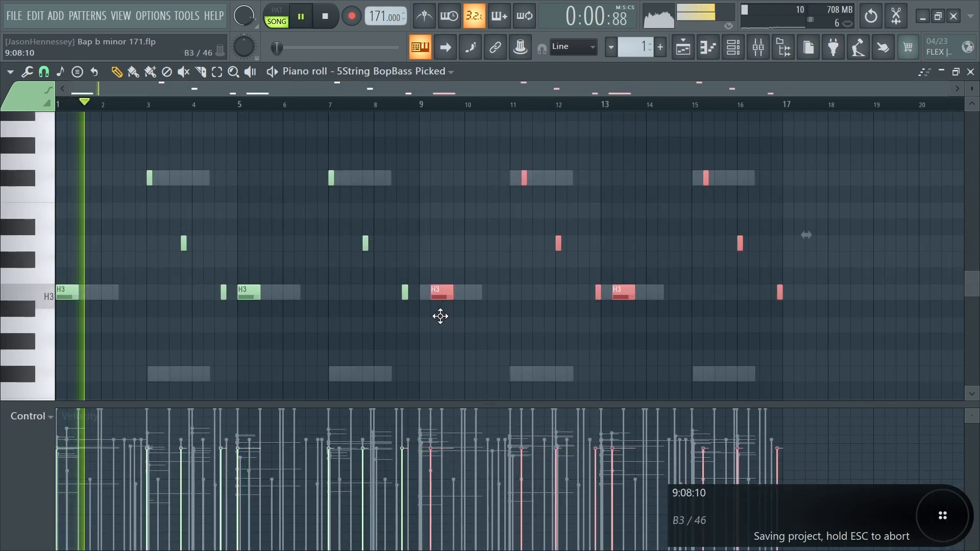
key(ctrl+d)
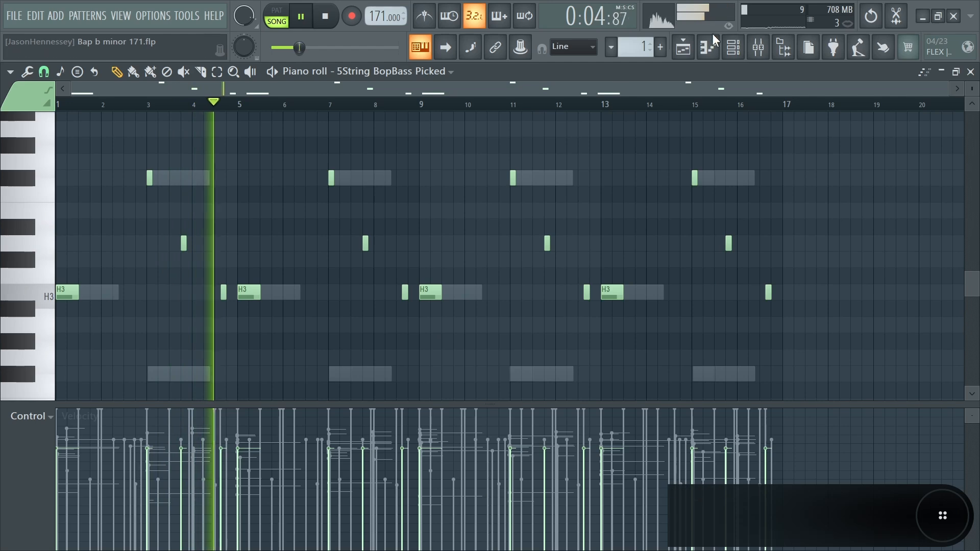
Switch the bass to the 5String NewRock Slap preset and remove its D4 and short H3 notes in bars 3–4 and 11–12
key(F6)
click(99, 291)
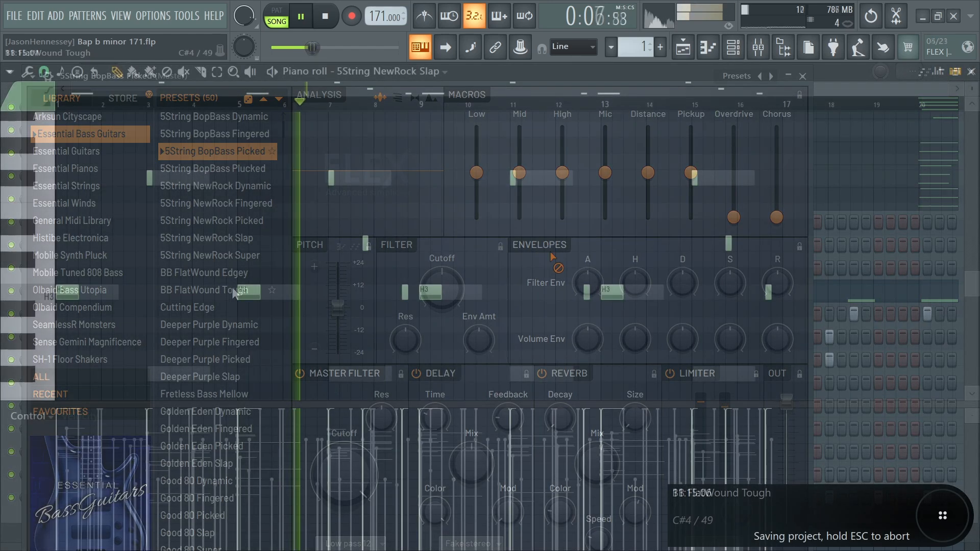
key(F7)
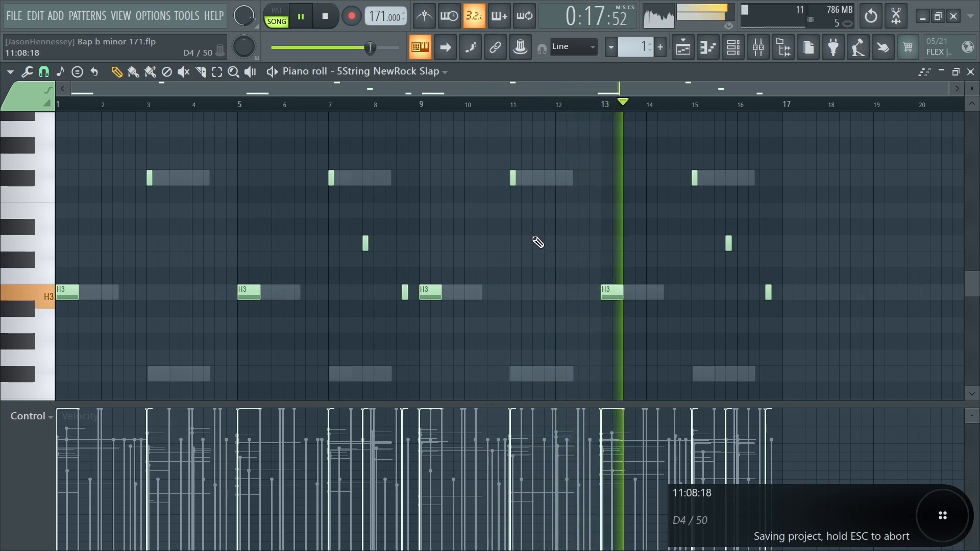
key(space)
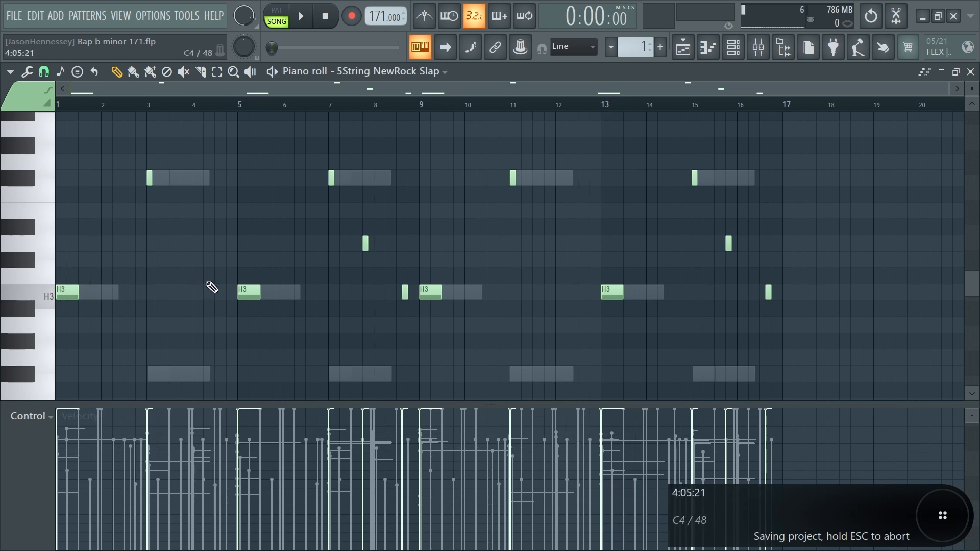
Compare the bass phrases in bars 1–4, 5–8 and 9–12, including the extra D4 and H3 notes in bars 7–8
drag(220, 140, 57, 347)
drag(252, 138, 411, 372)
drag(427, 154, 592, 331)
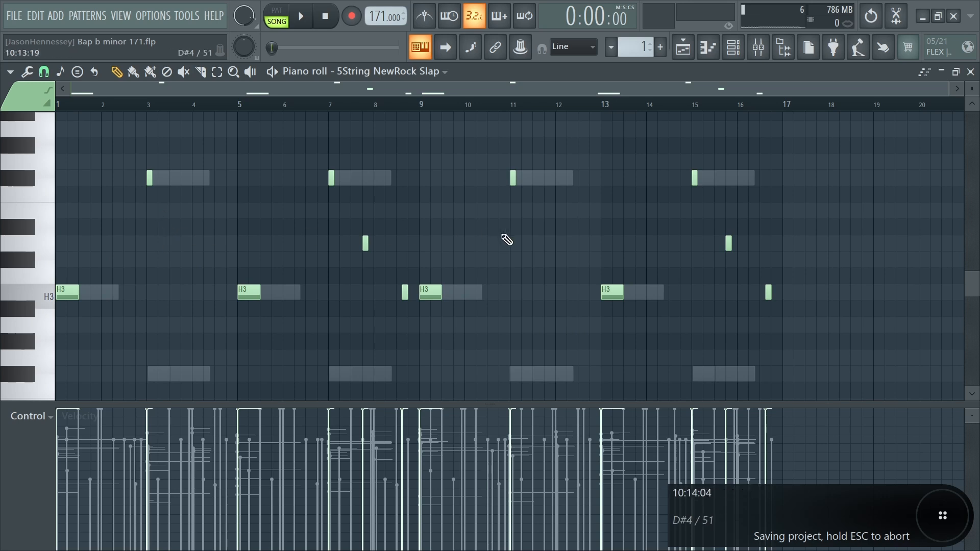
drag(213, 253, 214, 256)
drag(595, 185, 516, 365)
drag(323, 219, 433, 354)
drag(402, 335, 403, 347)
drag(333, 202, 413, 321)
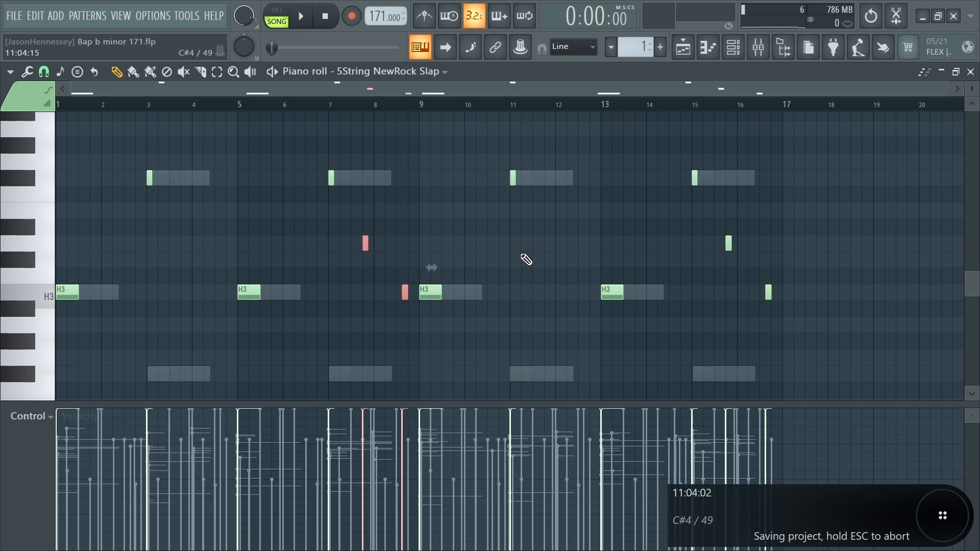
Add a short fade-in to the start of the Choir, Flute and Pluck/bell audio clips
key(space)
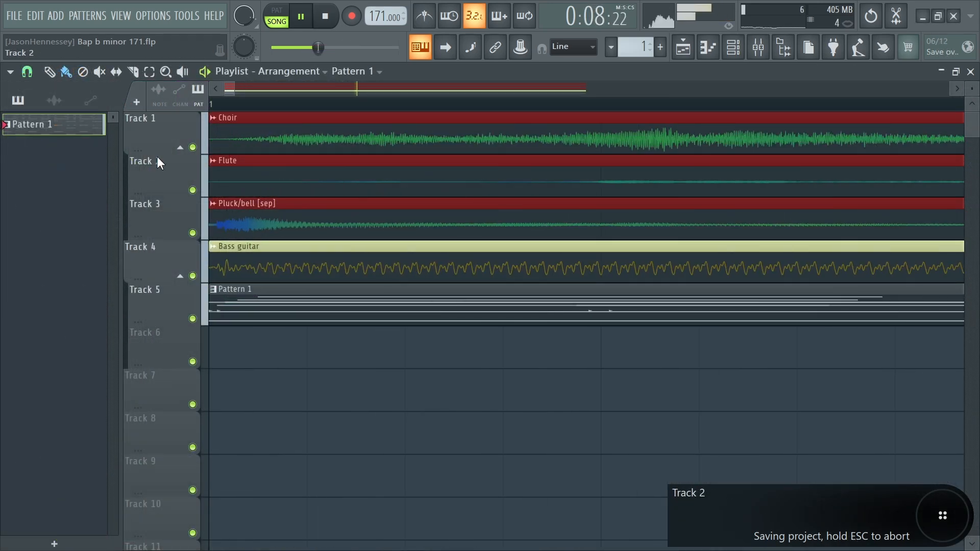
drag(219, 129, 227, 131)
scroll(282, 219, down, 3)
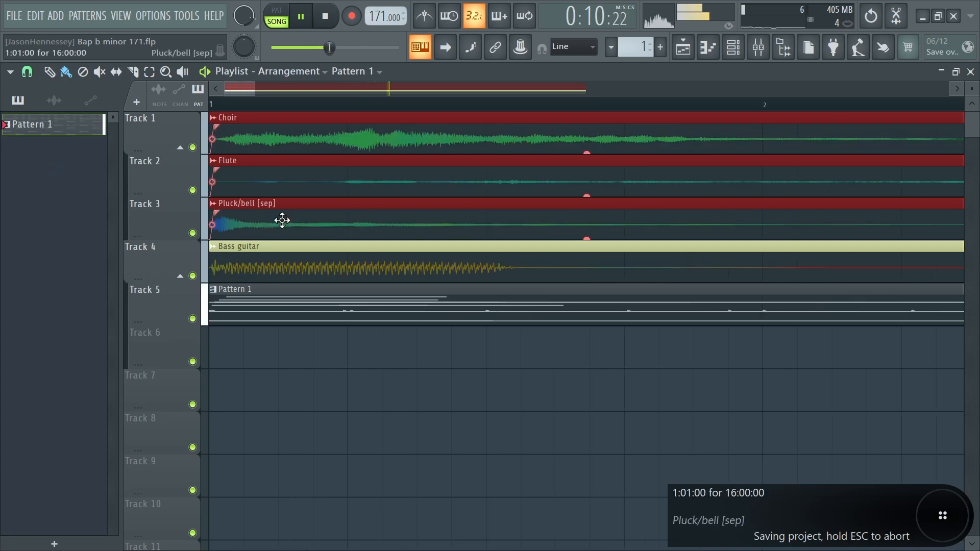
click(381, 369)
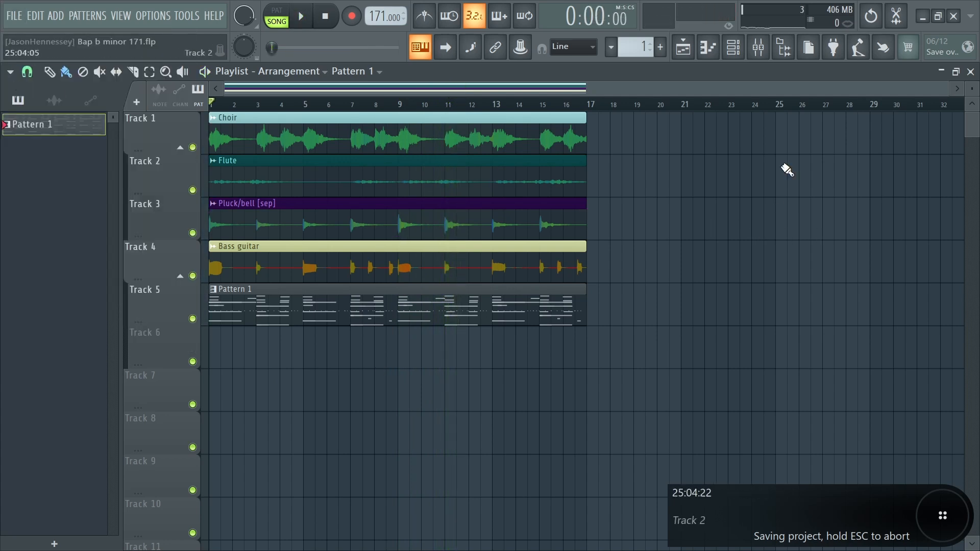
Save the project and play the arrangement in the playlist
click(772, 57)
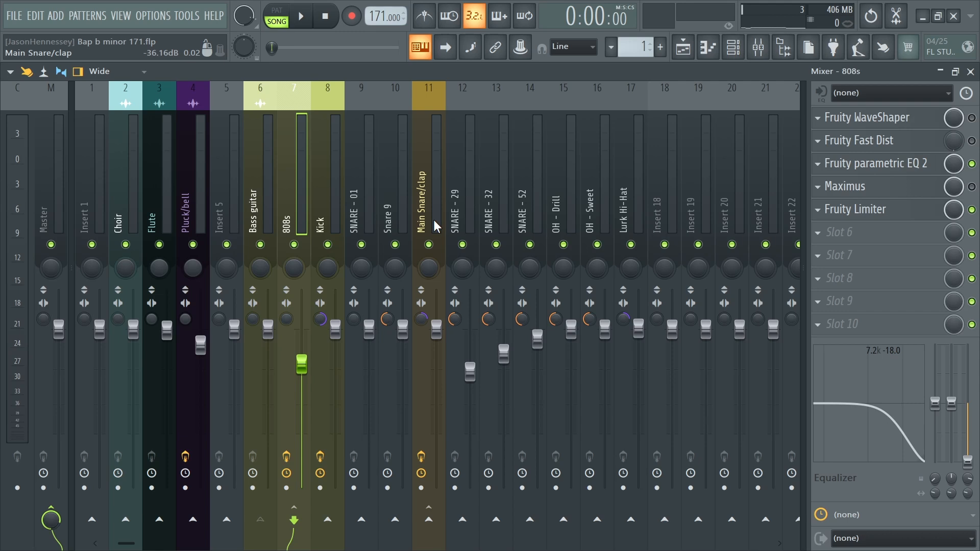
key(ctrl+s)
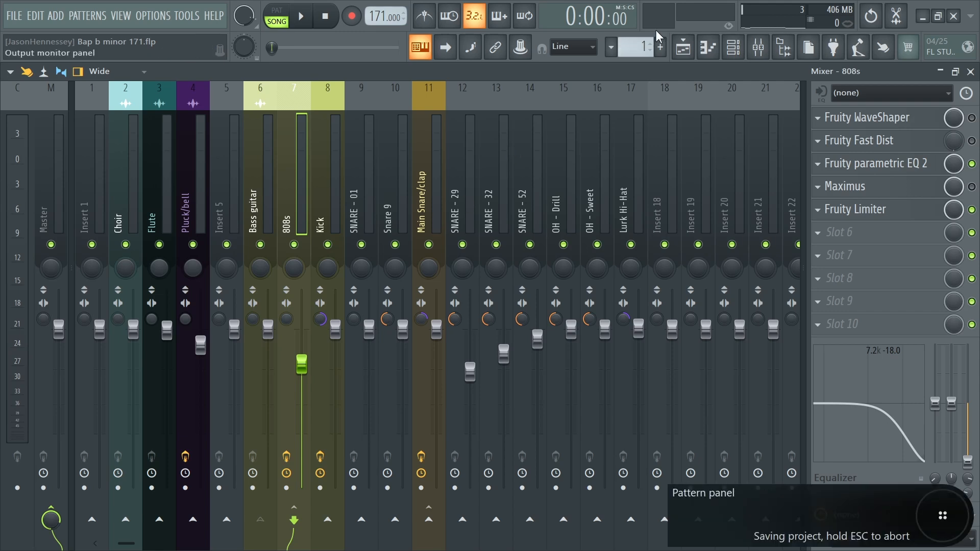
click(690, 46)
key(space)
click(13, 15)
click(25, 78)
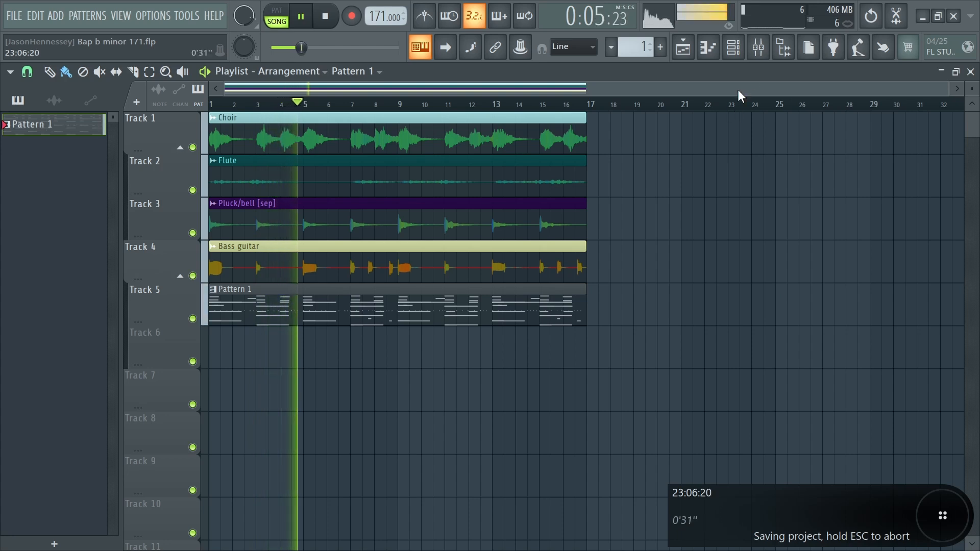
Lower the OH - Sweet mixer track to about 85% volume and the OH - Drill track to 88%
click(757, 46)
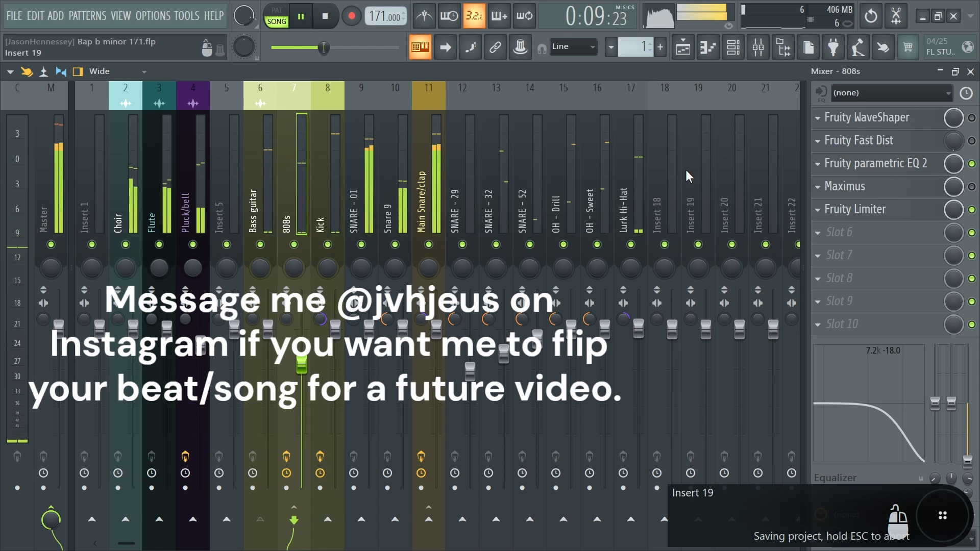
click(605, 332)
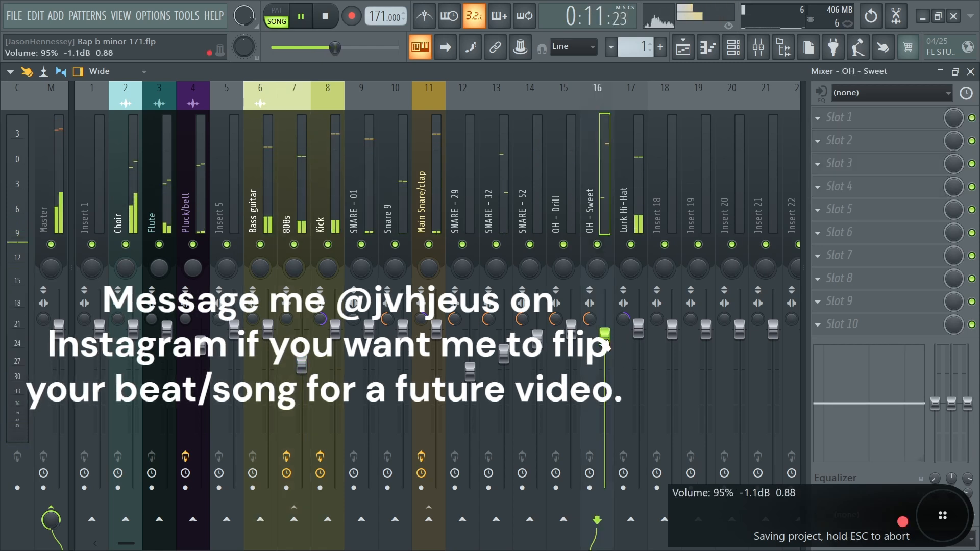
key(Left)
drag(611, 339, 598, 359)
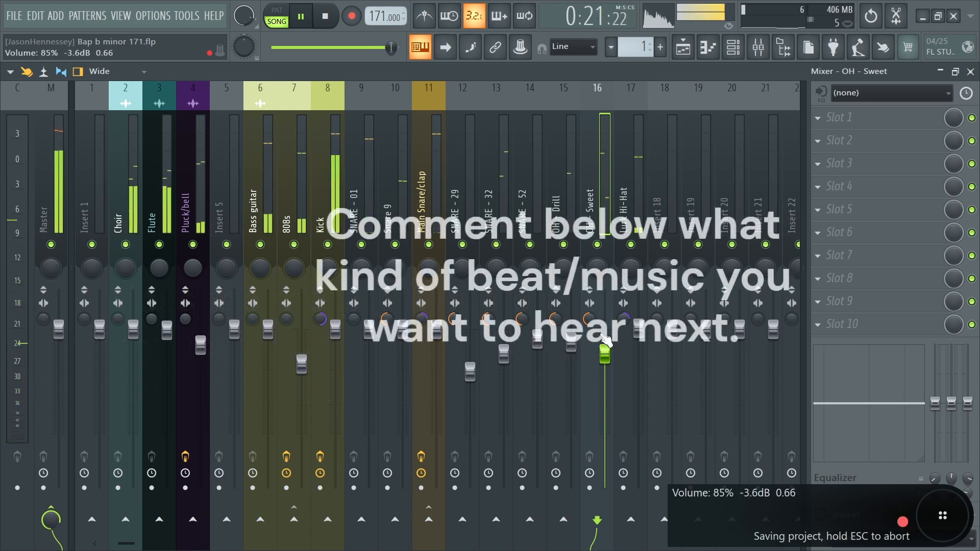
drag(571, 342, 578, 352)
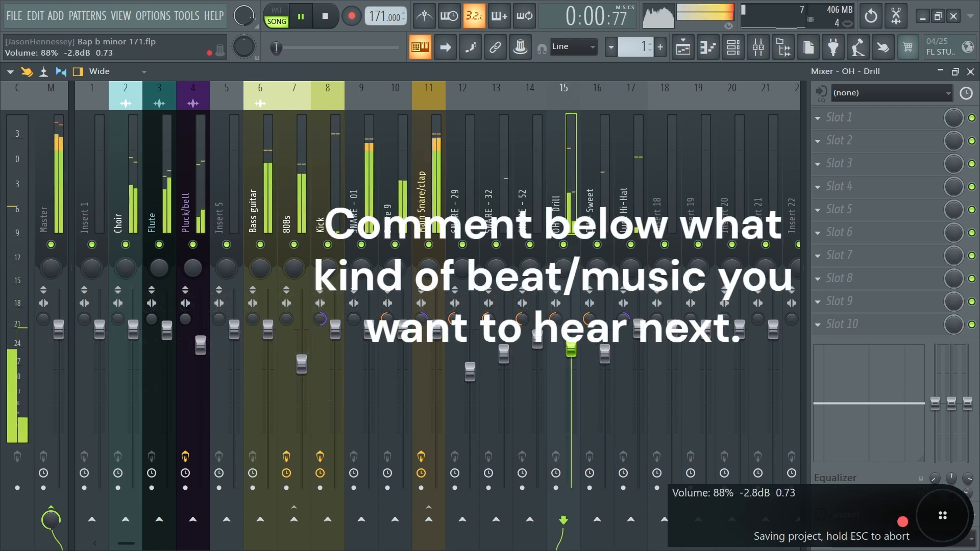
click(596, 350)
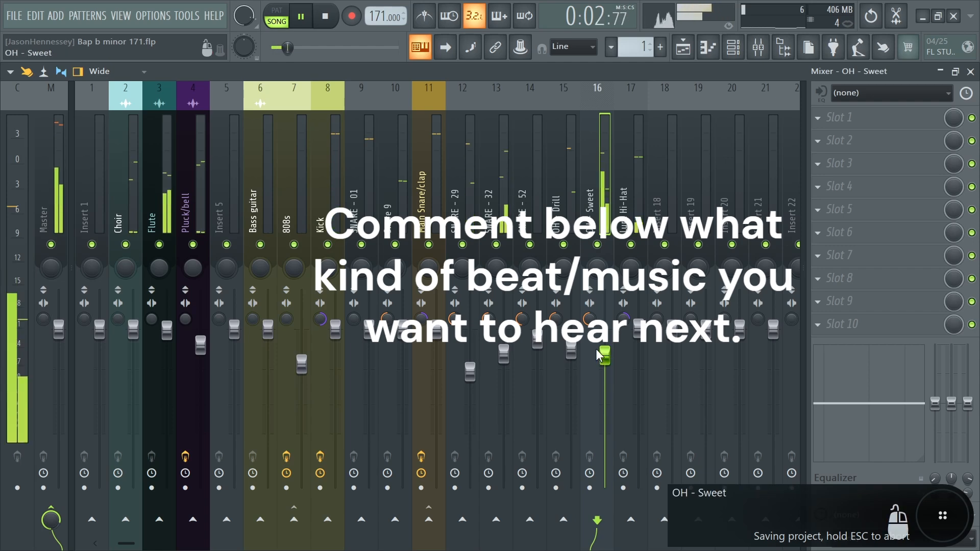
Open the effect choices for slot 10 of the Master mixer track
click(73, 190)
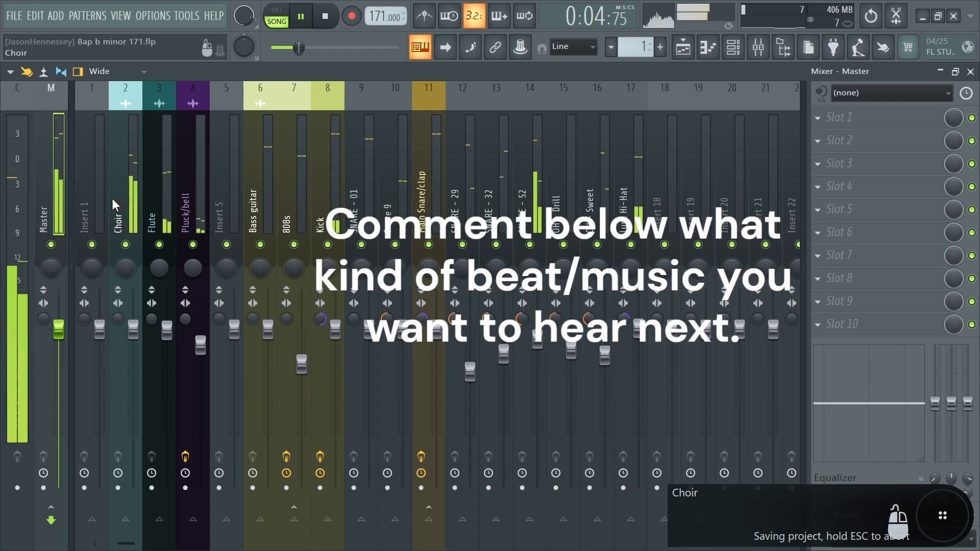
click(818, 324)
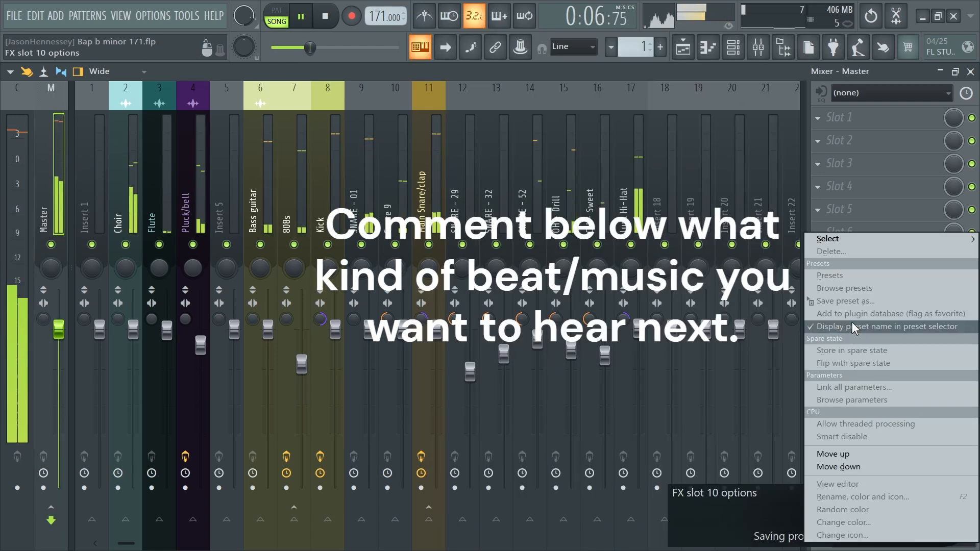
mouse_move(837, 239)
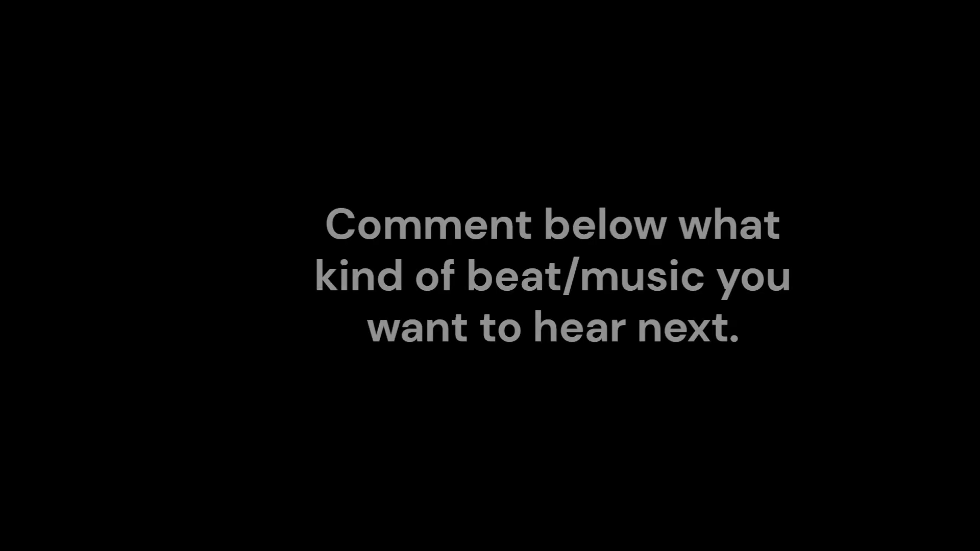